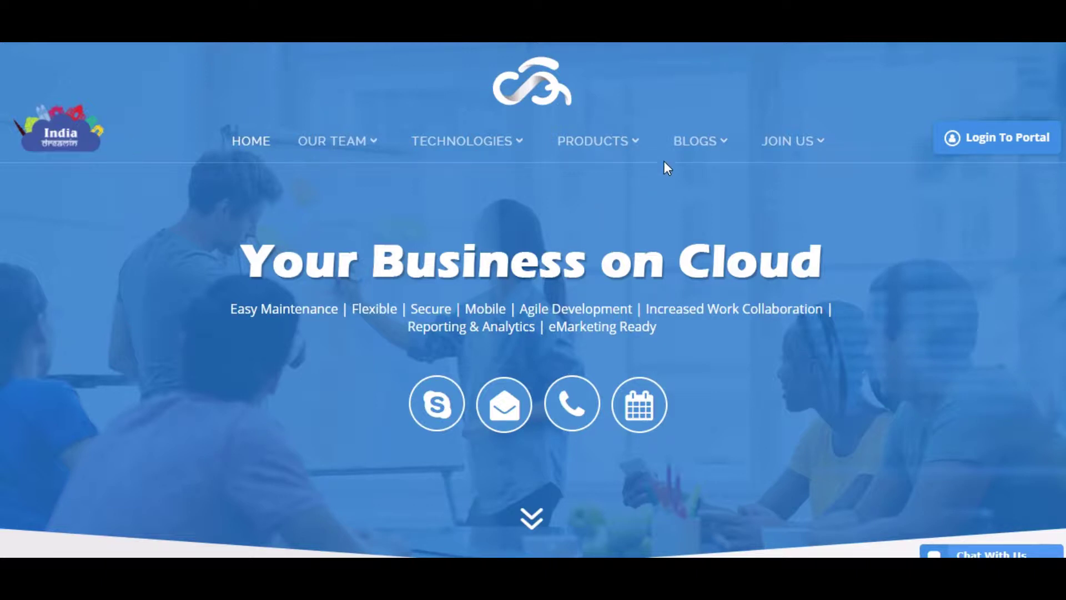
pyautogui.moveTo(630, 139)
pyautogui.scroll(-20, 533, 300)
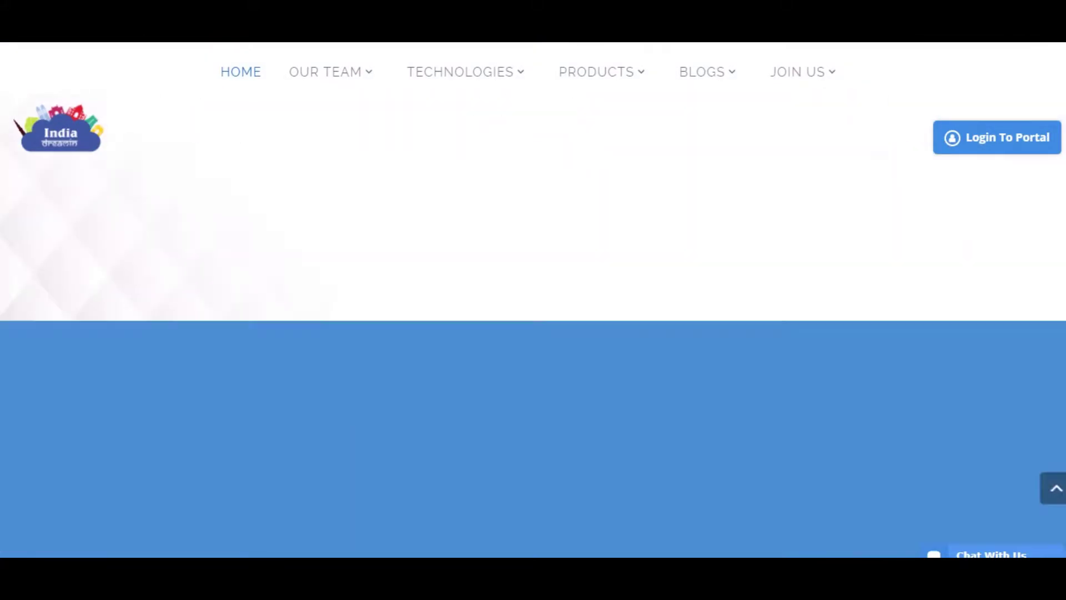
pyautogui.scroll(-10, 533, 300)
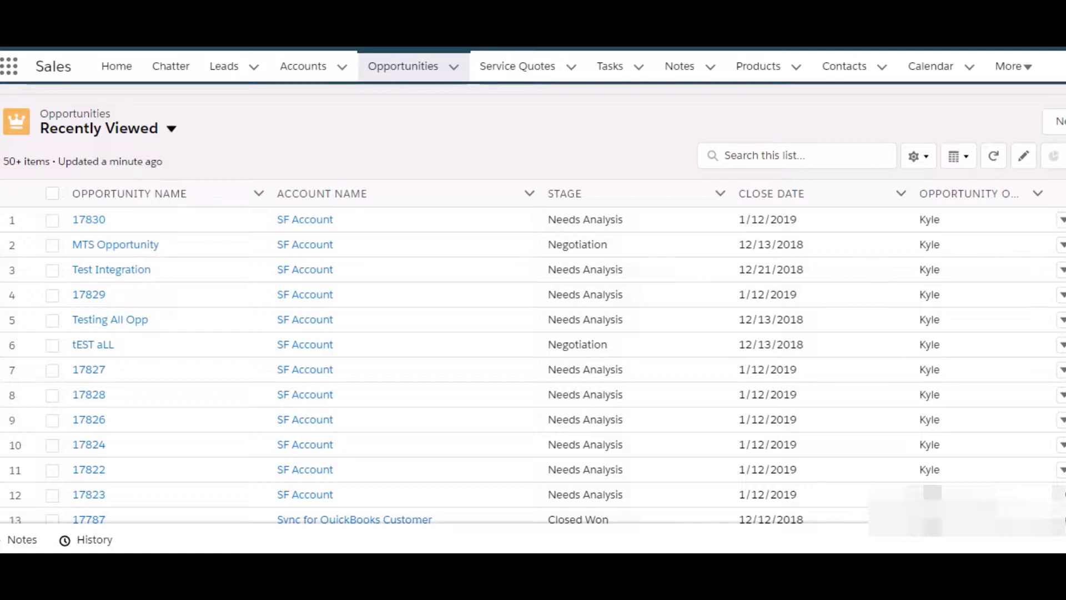
# Step: Start a new opportunity named "Opp rather than closed won" for the account SF Account
pyautogui.click(1057, 122)
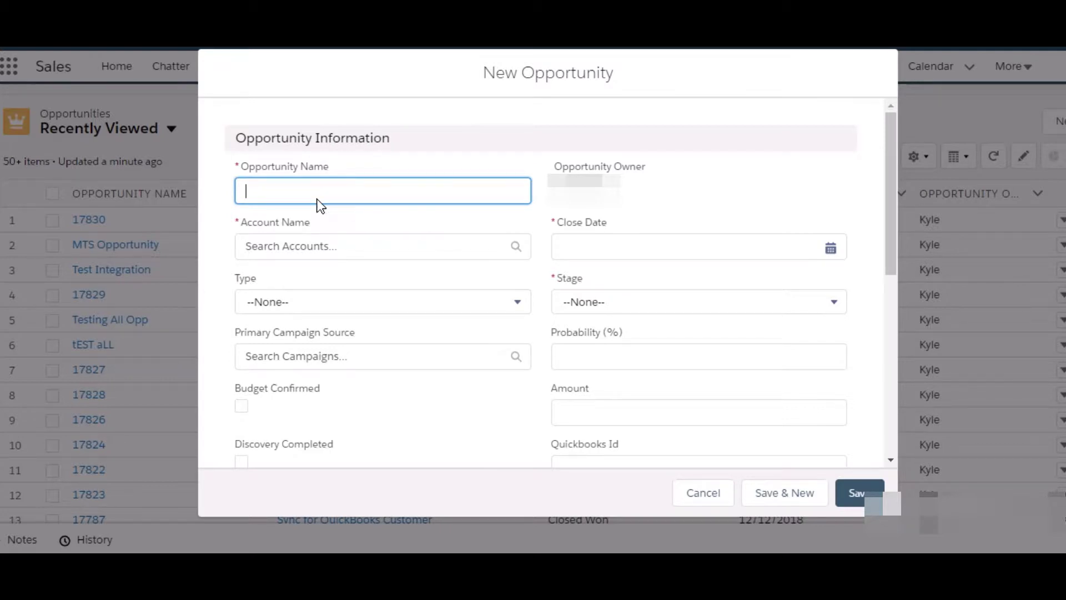
pyautogui.write('Opp rather than closed won')
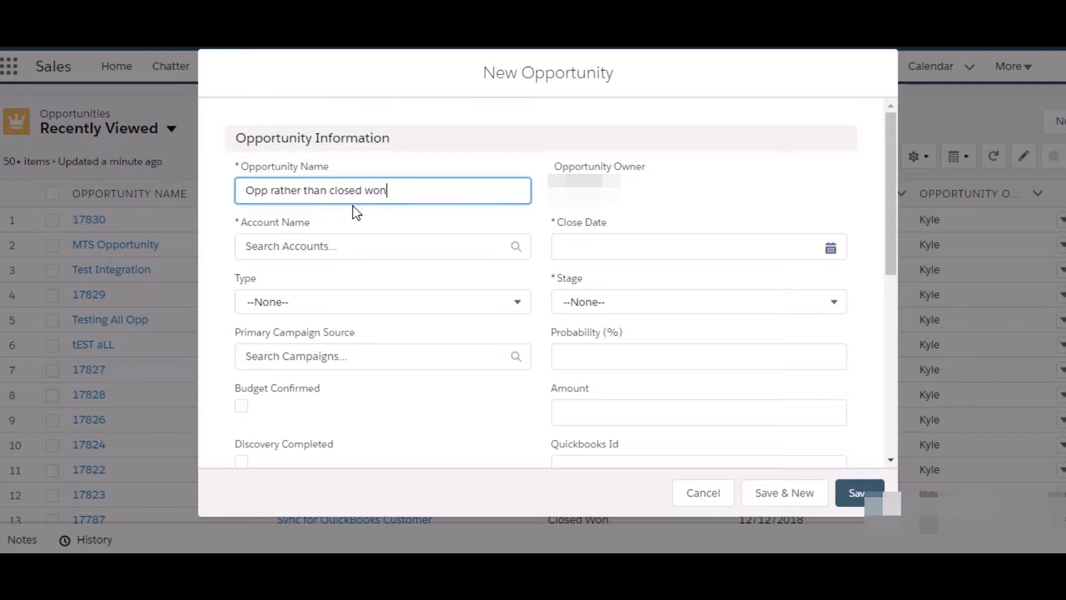
pyautogui.click(368, 244)
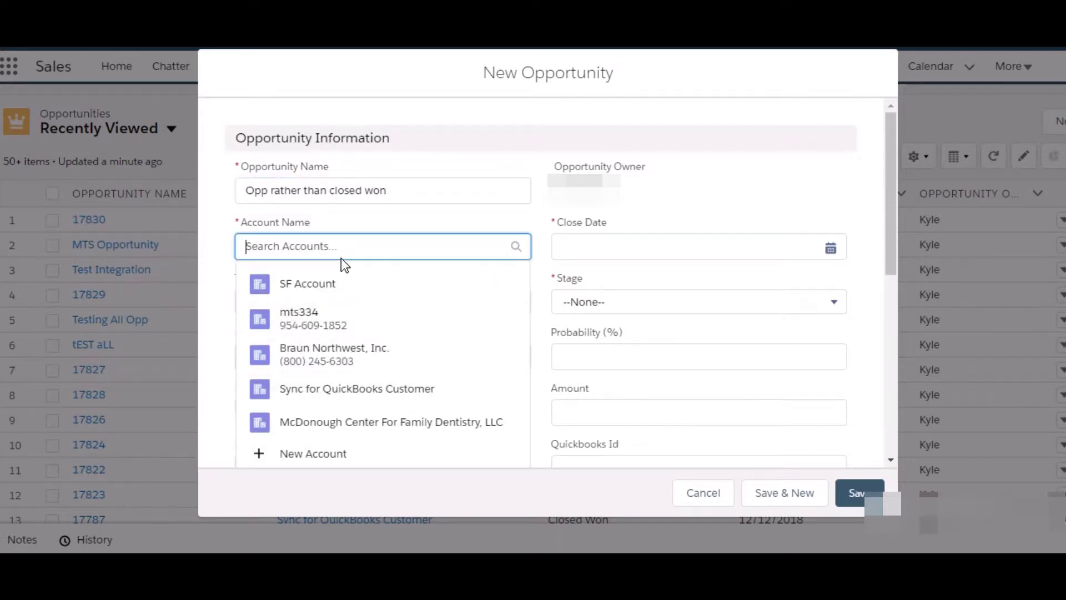
pyautogui.click(319, 283)
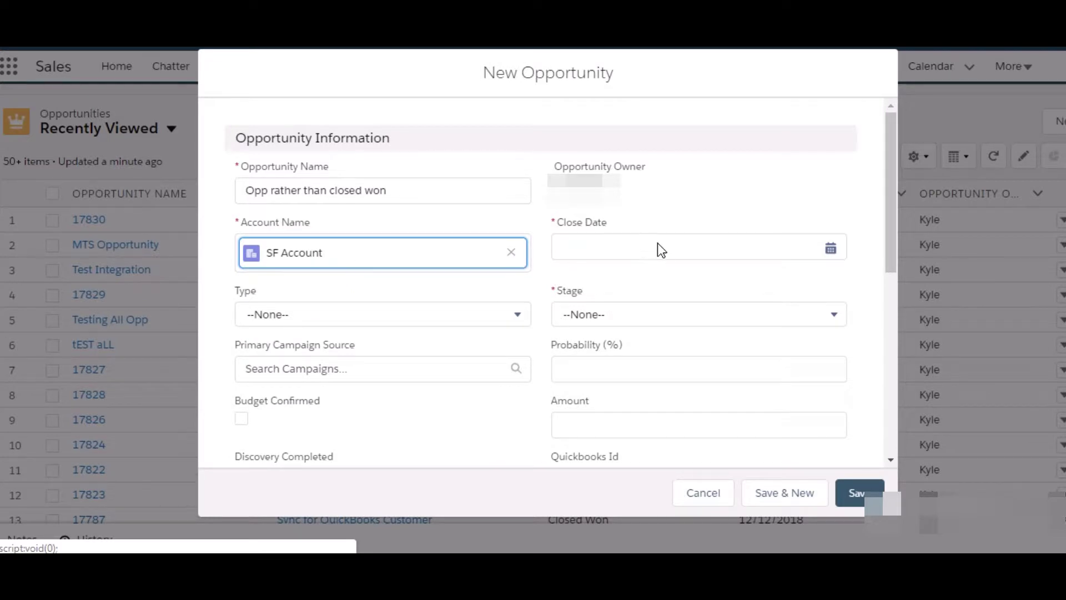
# Step: Set the opportunity's close date to 12/15/2018 and its stage to Needs Analysis
pyautogui.click(838, 253)
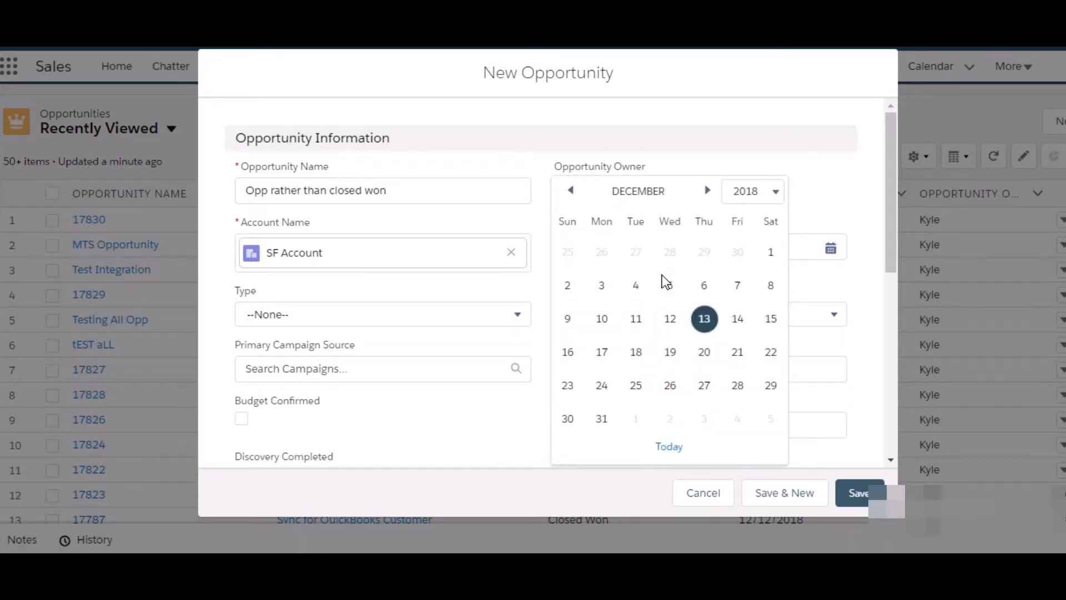
pyautogui.click(771, 318)
pyautogui.click(639, 315)
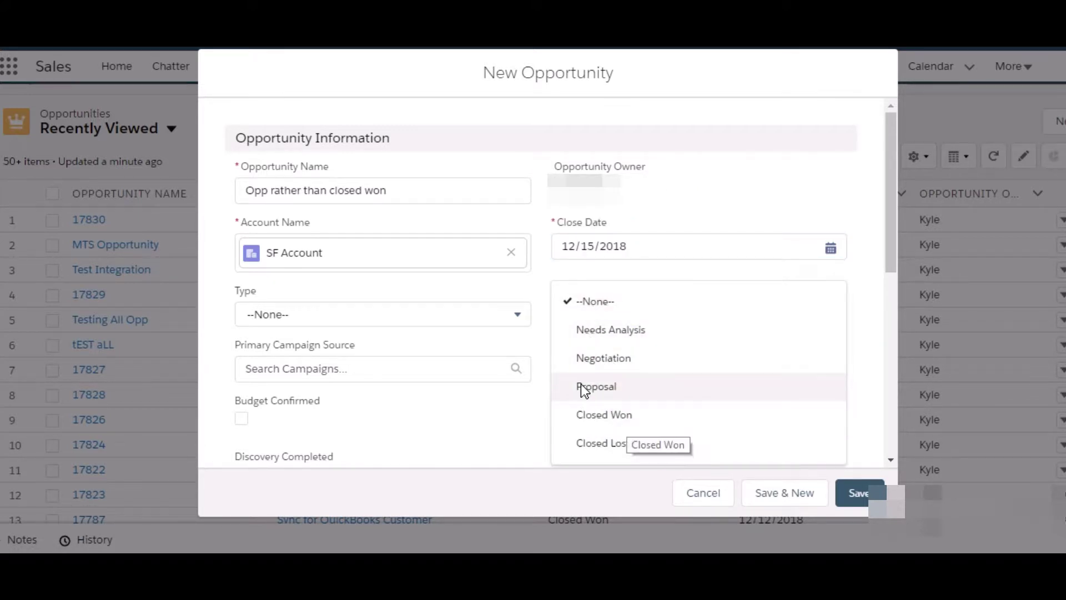
pyautogui.click(588, 331)
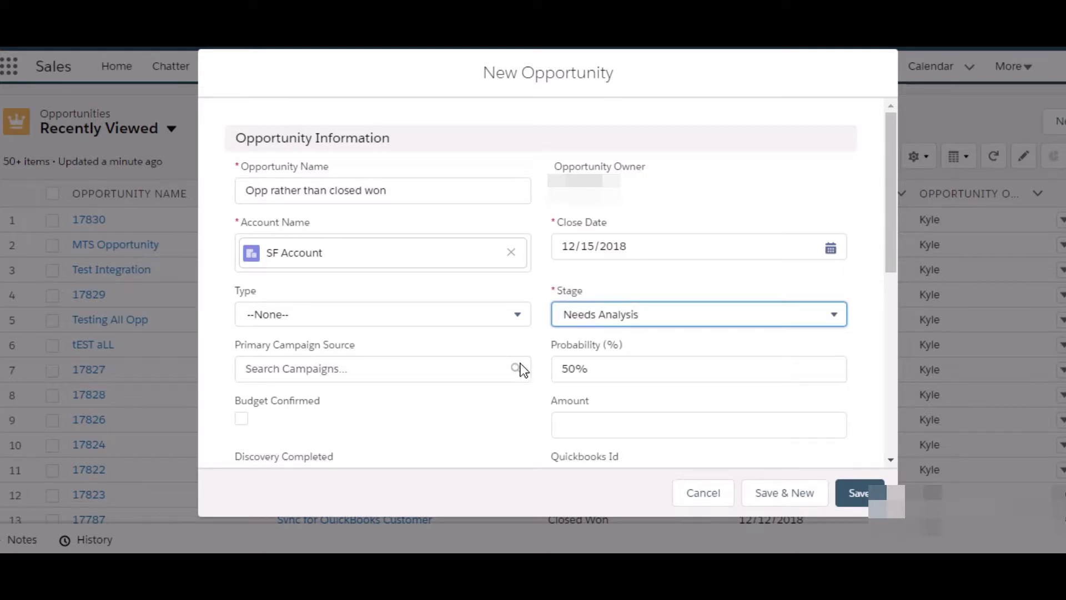
# Step: Set the opportunity's amount to $200.00 and save the new record
pyautogui.scroll(-1, 443, 331)
pyautogui.scroll(-2, 444, 331)
pyautogui.click(580, 262)
pyautogui.write('2000')
pyautogui.scroll(-4, 559, 325)
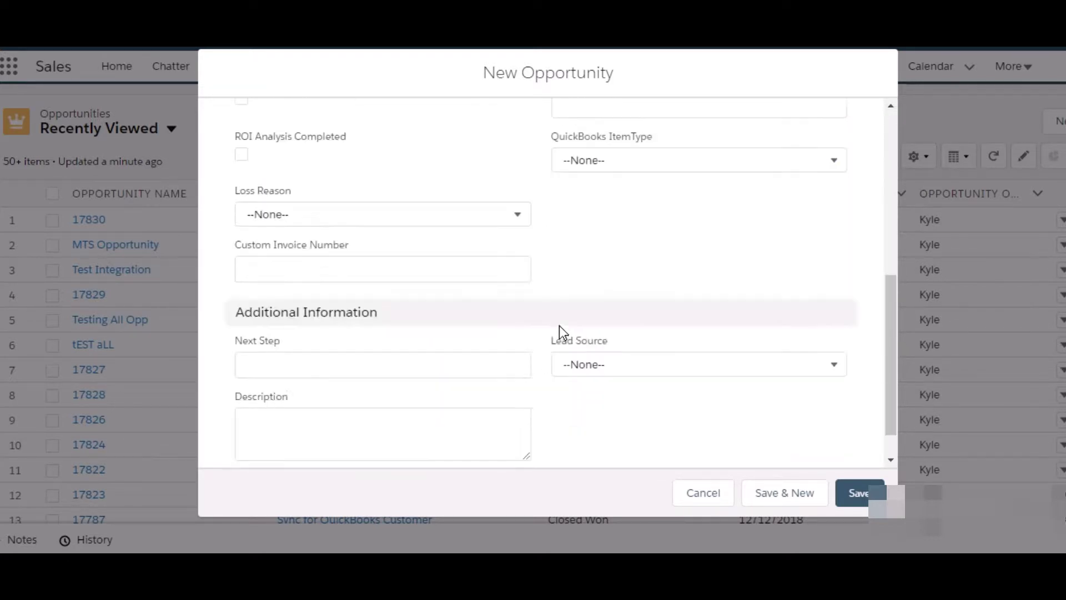
pyautogui.click(855, 496)
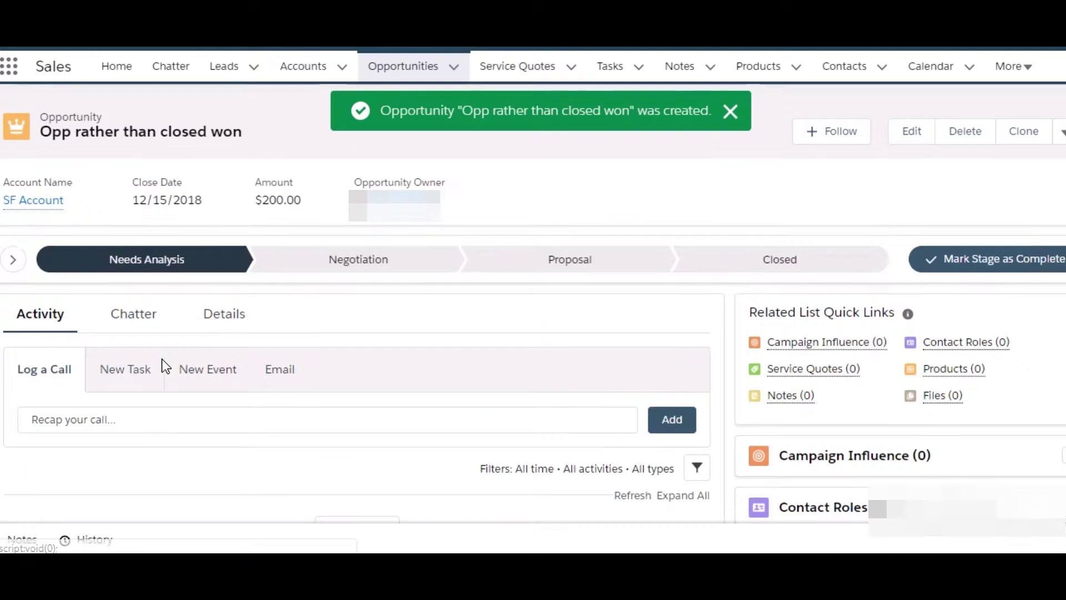
# Step: Review the detail fields of the new opportunity, including the invoice number and system information
pyautogui.click(220, 325)
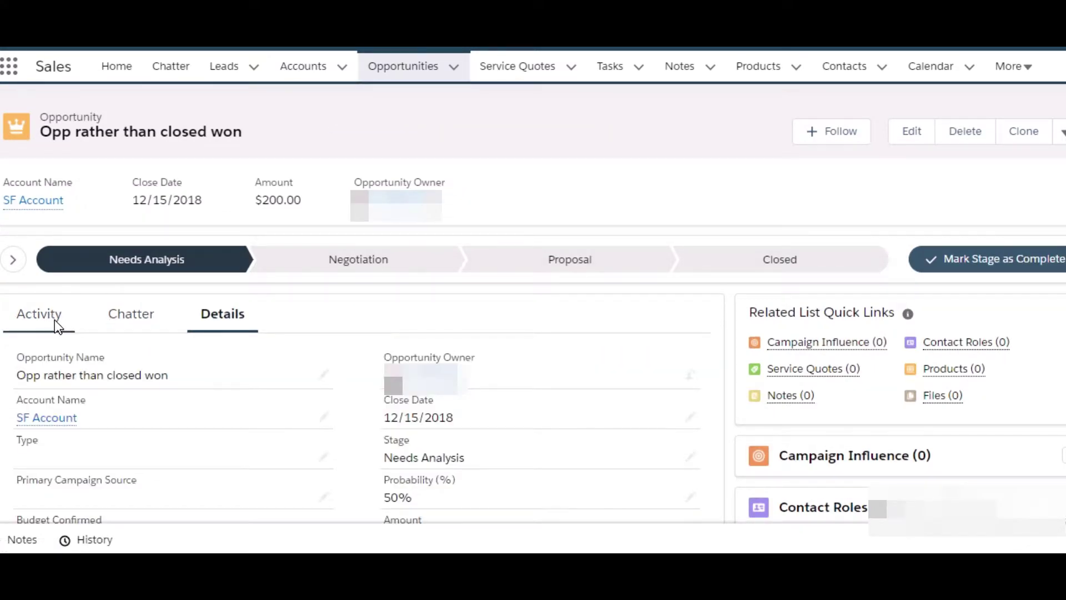
pyautogui.scroll(-8, 244, 327)
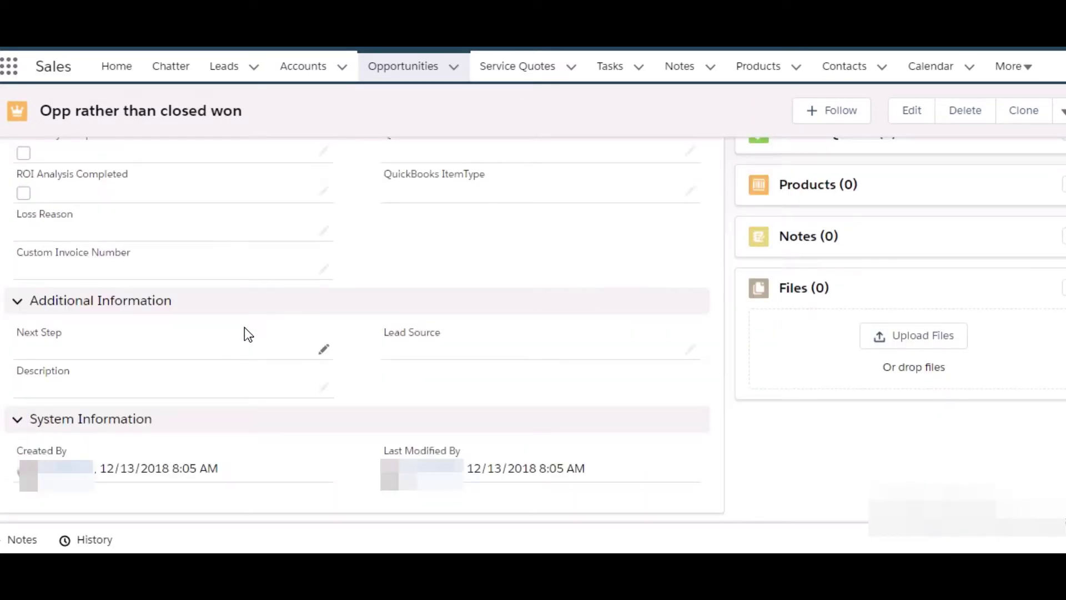
pyautogui.scroll(6, 245, 328)
pyautogui.scroll(2, 244, 328)
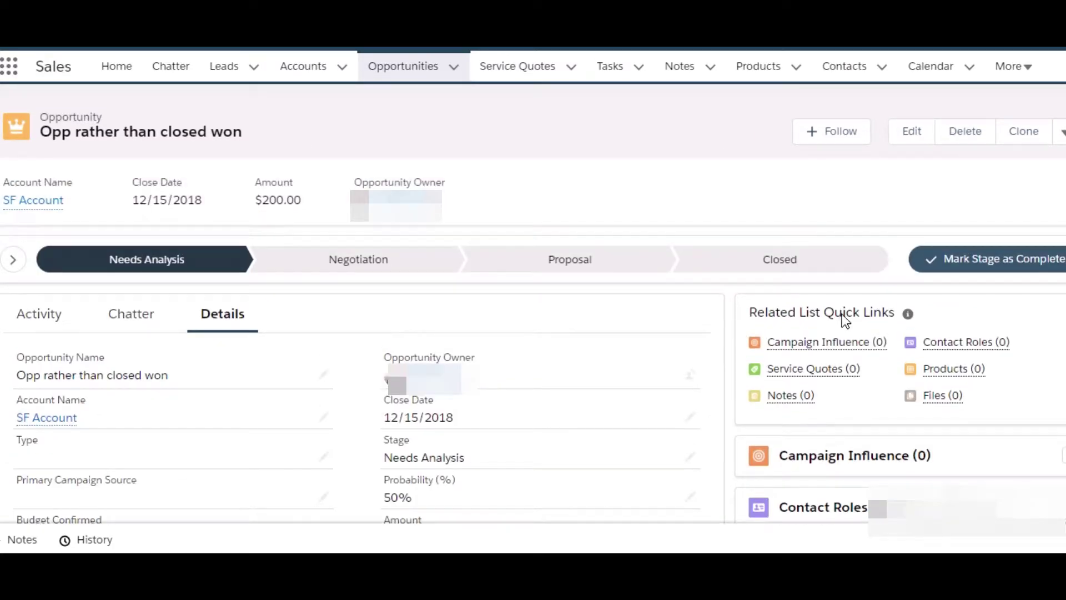
# Step: Select QB Product from the Standard Price Book as a product for the opportunity and proceed to its line details
pyautogui.click(978, 369)
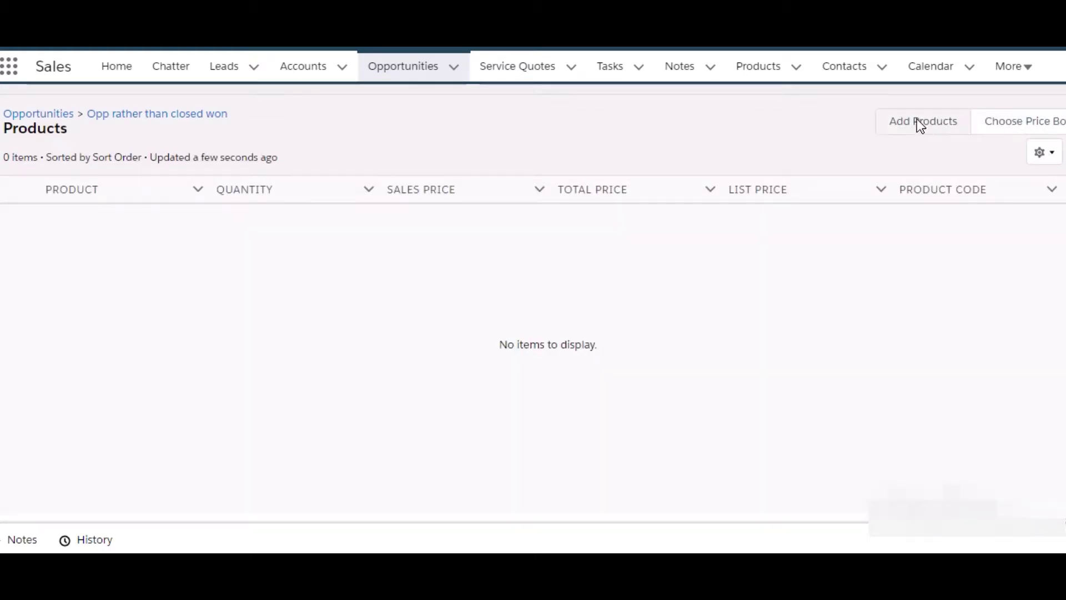
pyautogui.click(918, 119)
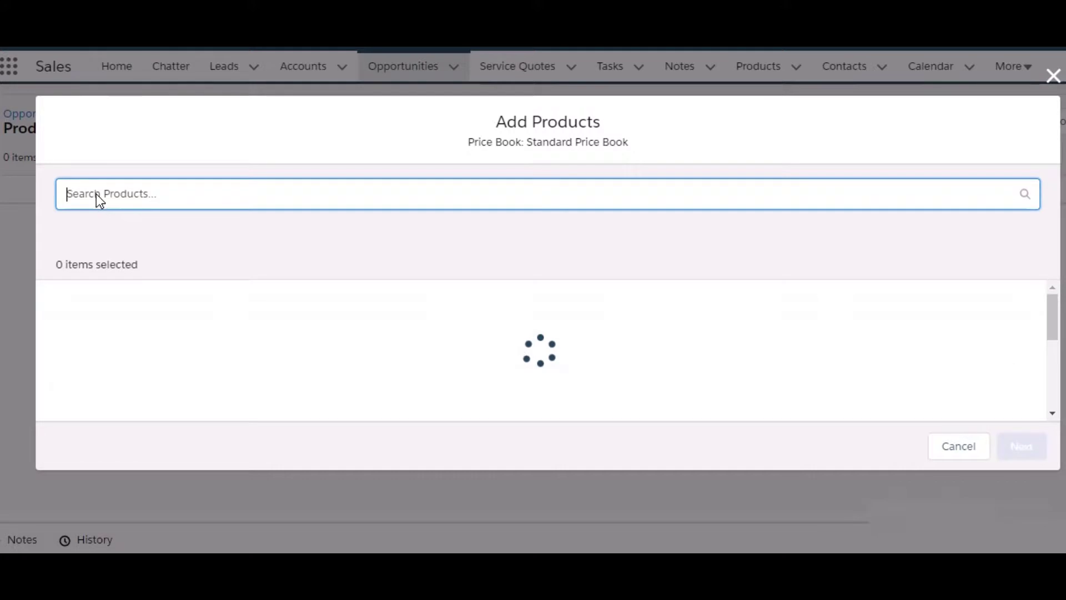
pyautogui.click(95, 193)
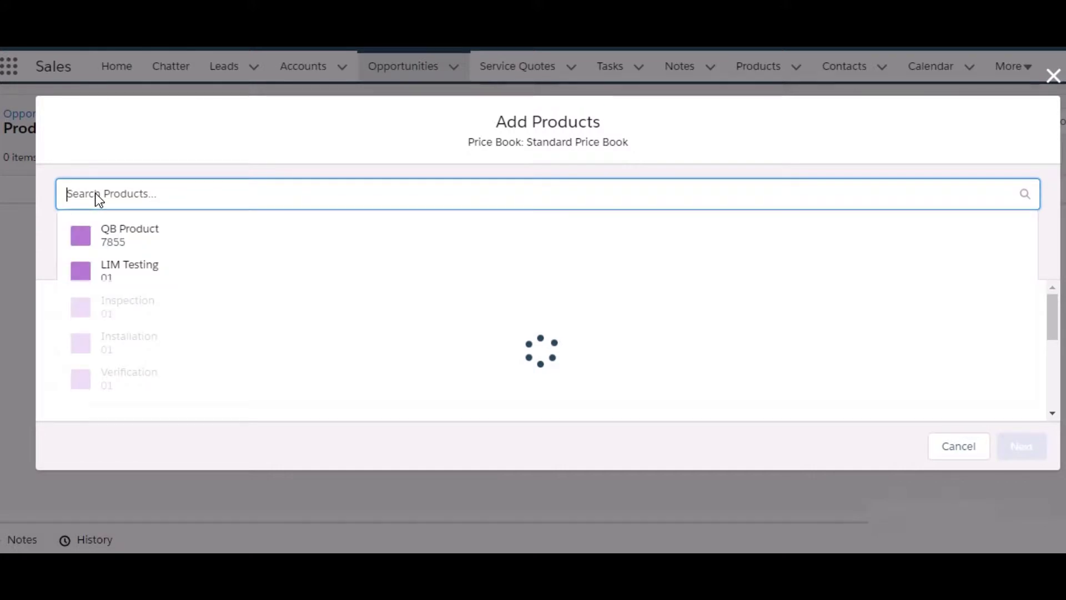
pyautogui.click(115, 232)
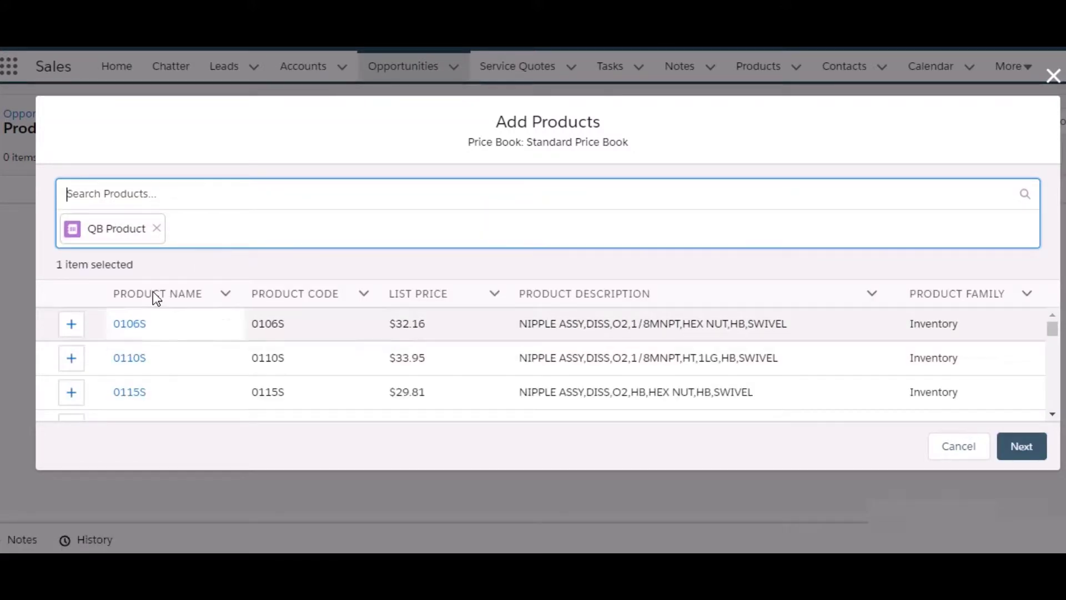
pyautogui.click(1022, 446)
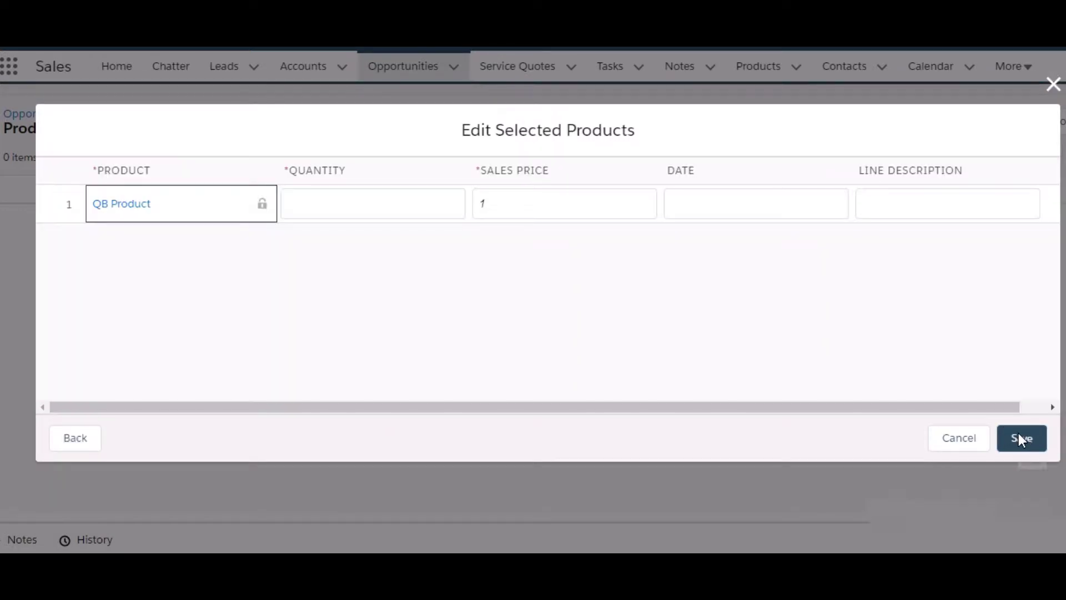
# Step: Set the QB Product quantity to 20 and save the product line
pyautogui.click(331, 203)
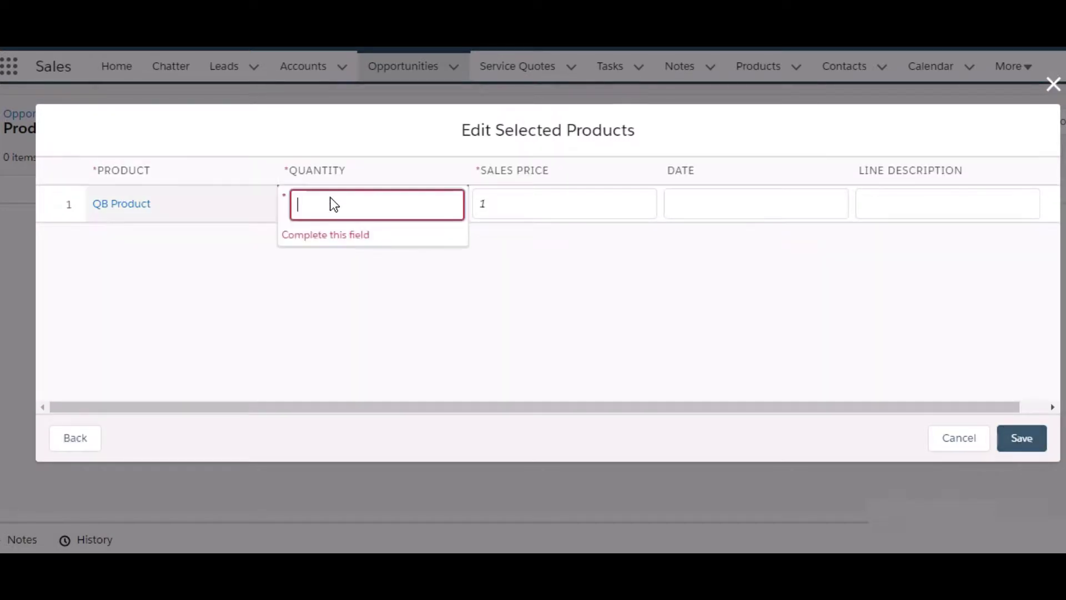
pyautogui.write('20')
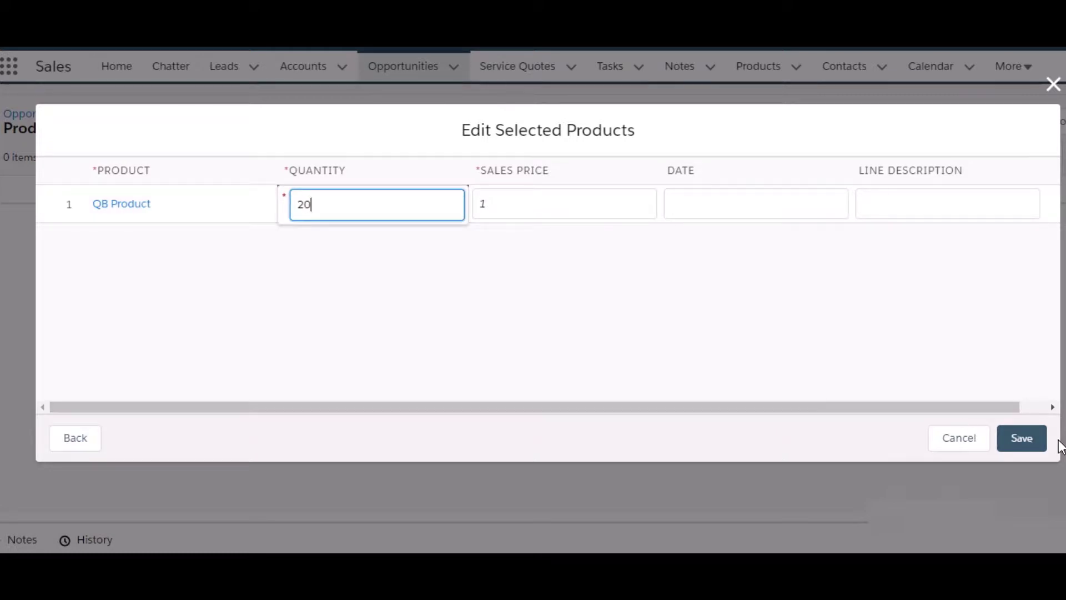
pyautogui.click(1037, 438)
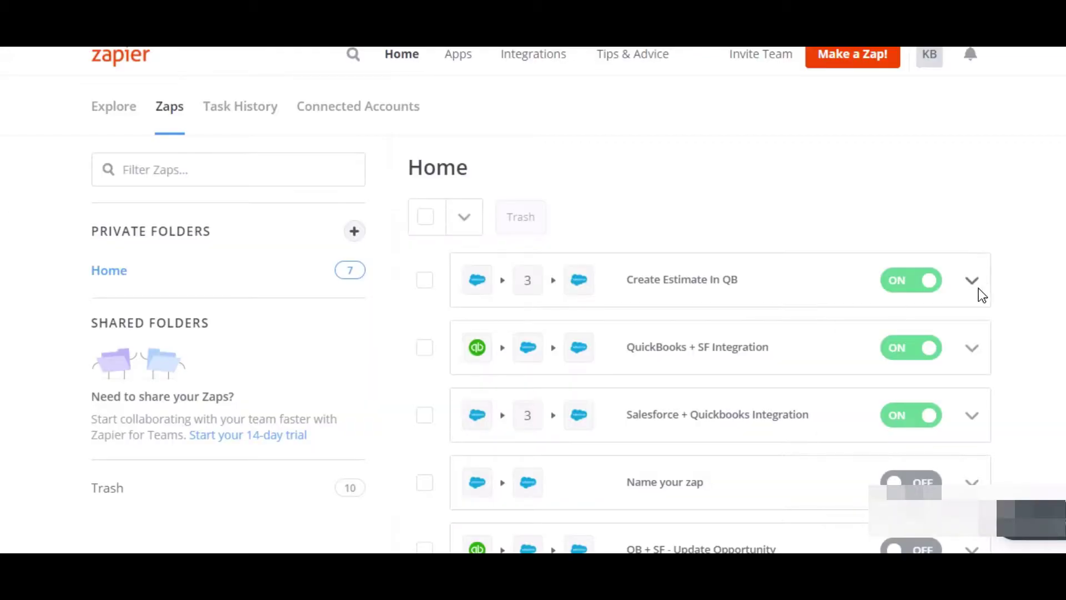
# Step: Switch to Zapier, manually run the "Create Estimate In QB" zap and check its run status
pyautogui.click(973, 282)
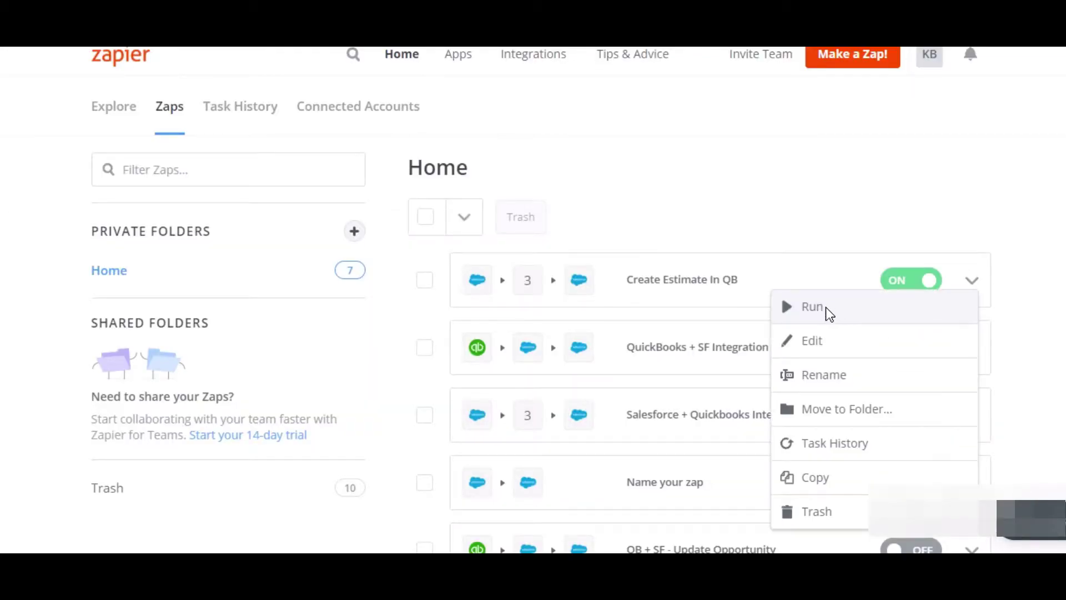
pyautogui.click(829, 309)
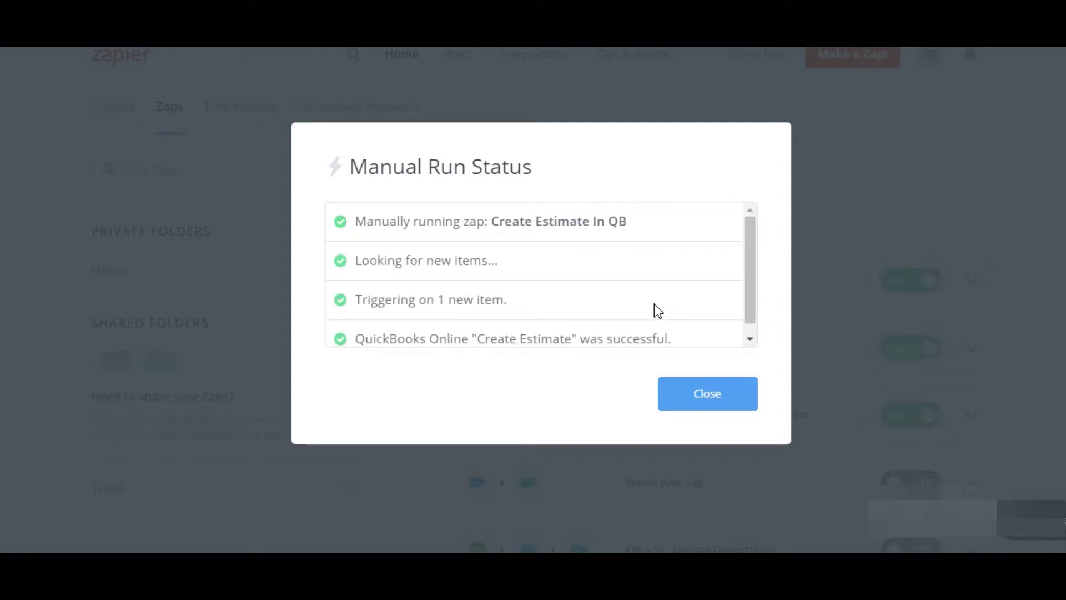
pyautogui.scroll(-1, 530, 298)
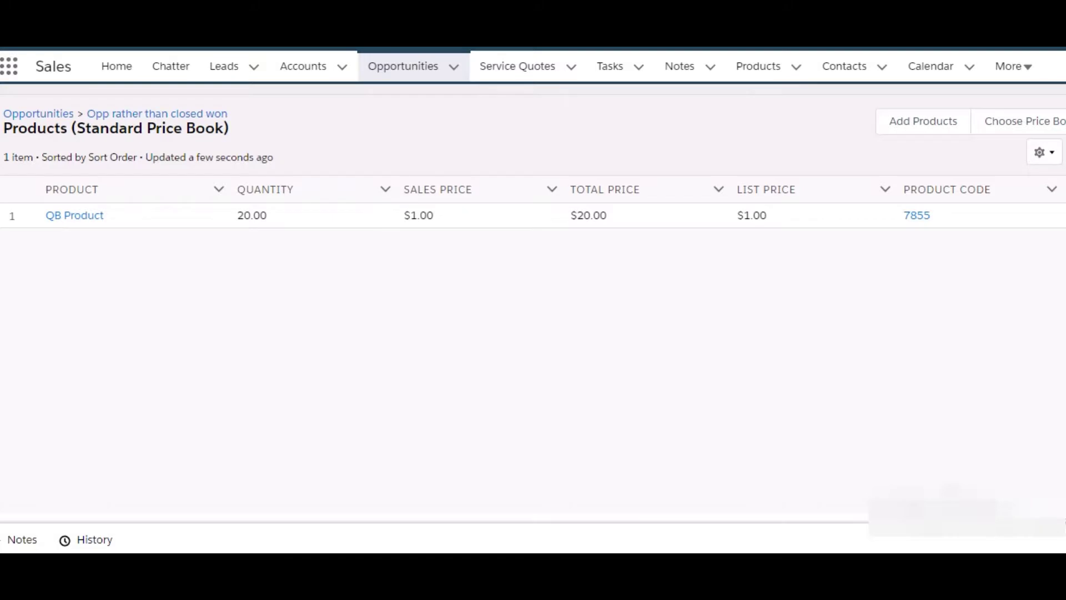
# Step: Return to the opportunity's details in Salesforce and copy the Custom Invoice Number
pyautogui.click(135, 114)
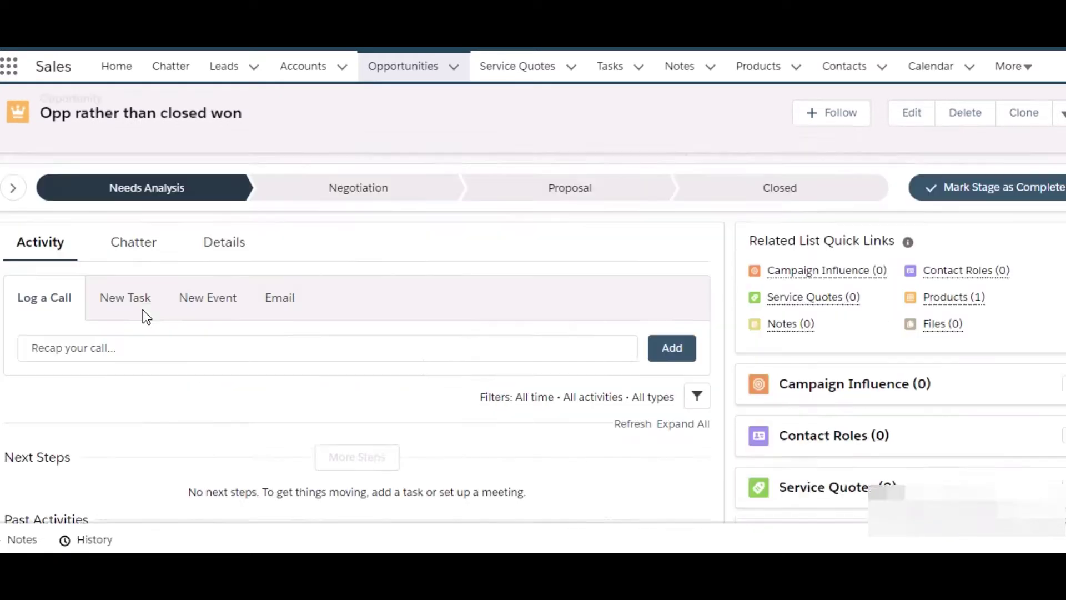
pyautogui.click(238, 316)
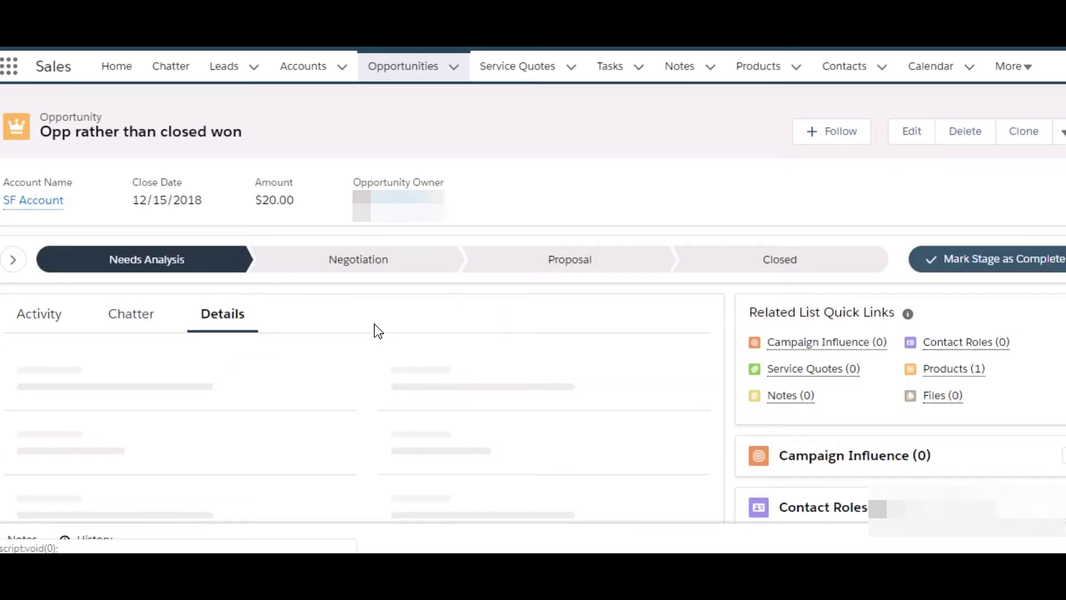
pyautogui.scroll(-5, 341, 335)
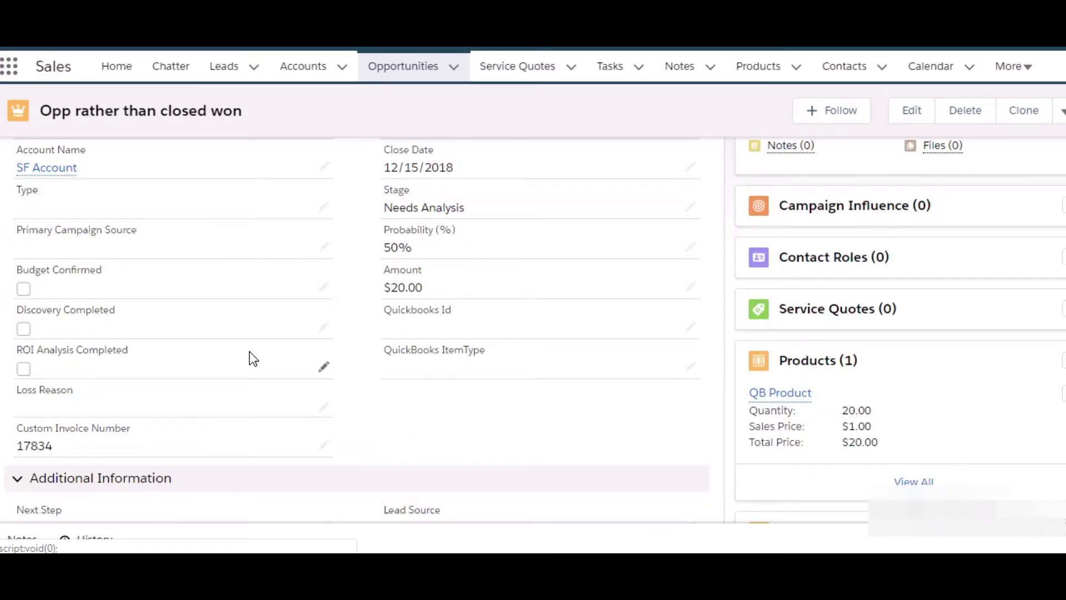
pyautogui.scroll(-3, 200, 361)
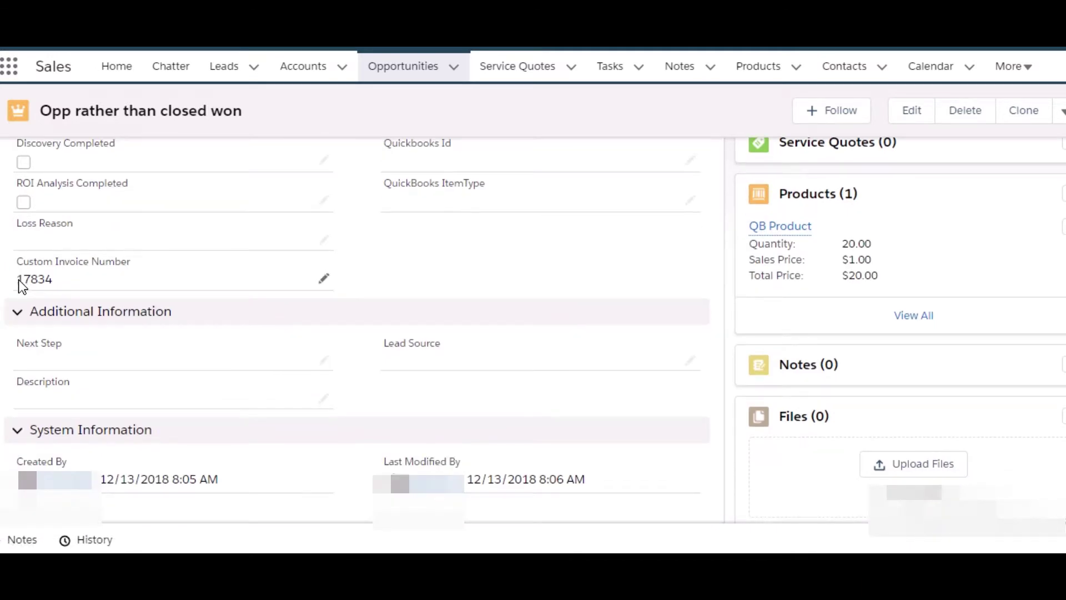
pyautogui.moveTo(22, 282)
pyautogui.mouseDown()
pyautogui.moveTo(58, 277)
pyautogui.moveTo(9, 279)
pyautogui.moveTo(19, 279)
pyautogui.mouseUp()
pyautogui.hotkey('ctrl', 'c')
pyautogui.click(56, 286)
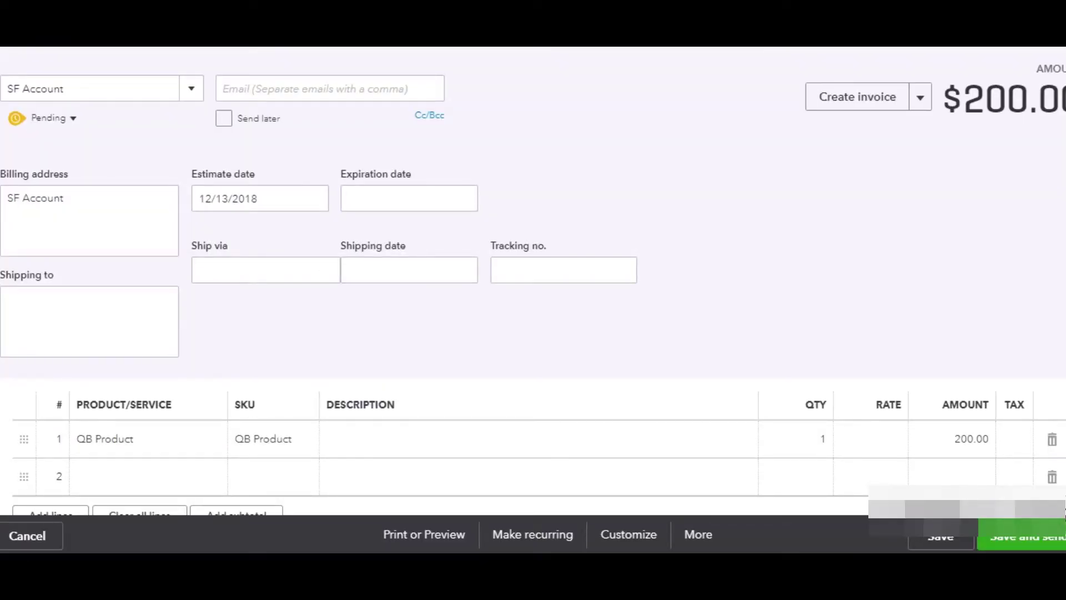
# Step: Switch to QuickBooks Online, load the estimate using the copied number as txnId, and compare its lines and total with the Salesforce opportunity
pyautogui.hotkey('ctrl', 'v')
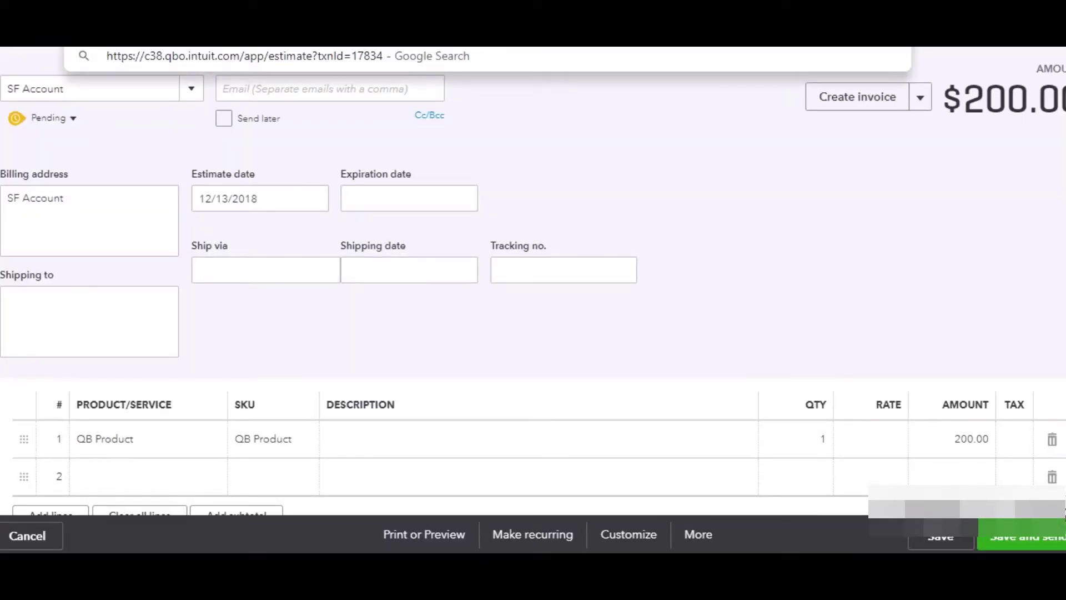
pyautogui.press('Return')
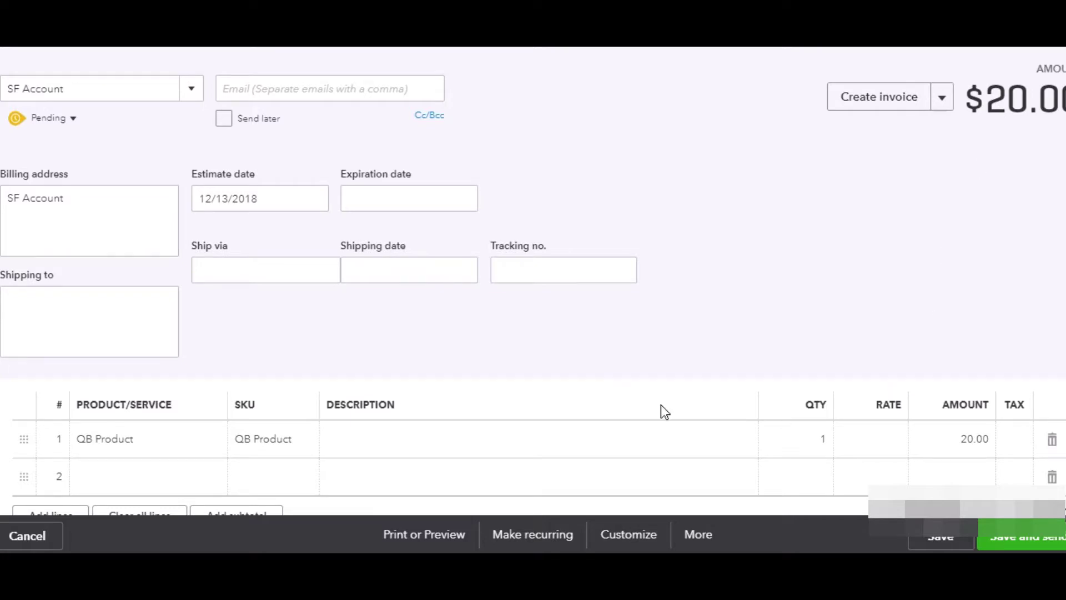
pyautogui.scroll(-5, 661, 404)
pyautogui.scroll(-2, 693, 366)
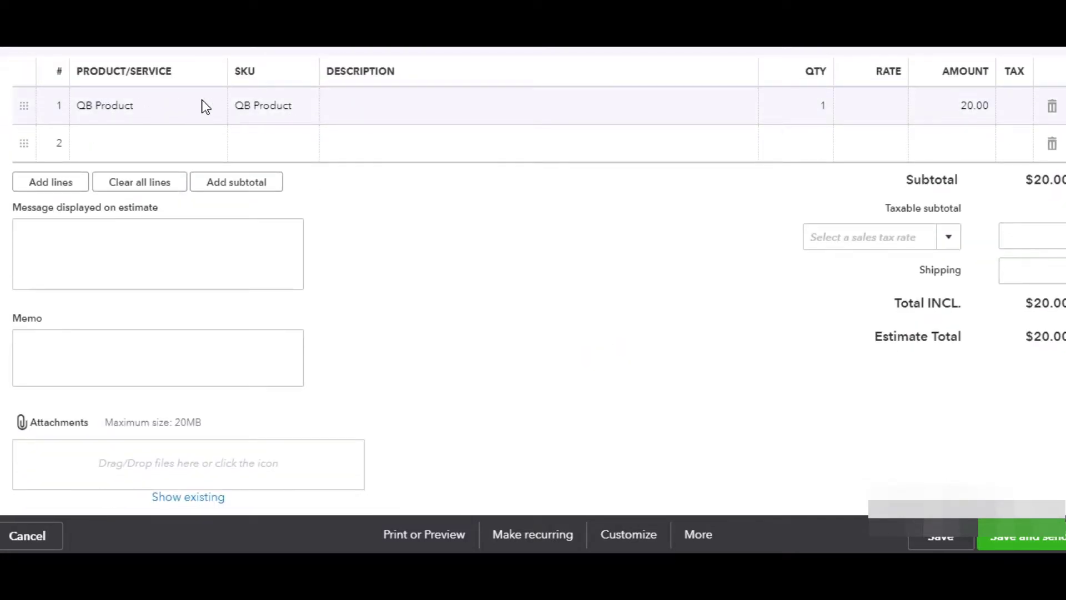
pyautogui.scroll(5, 545, 245)
pyautogui.scroll(1, 544, 244)
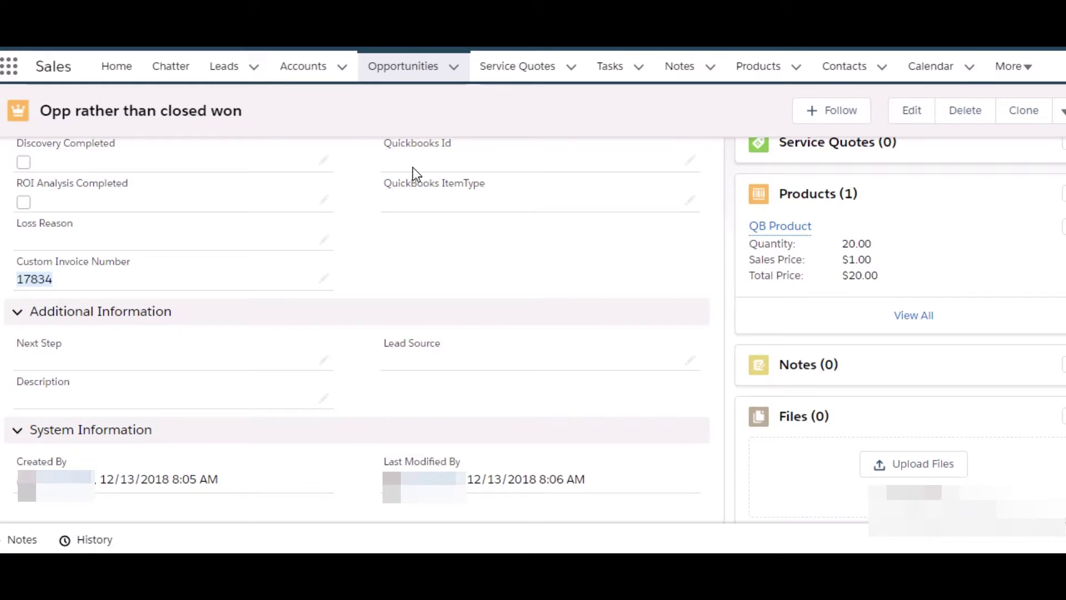
pyautogui.scroll(10, 429, 251)
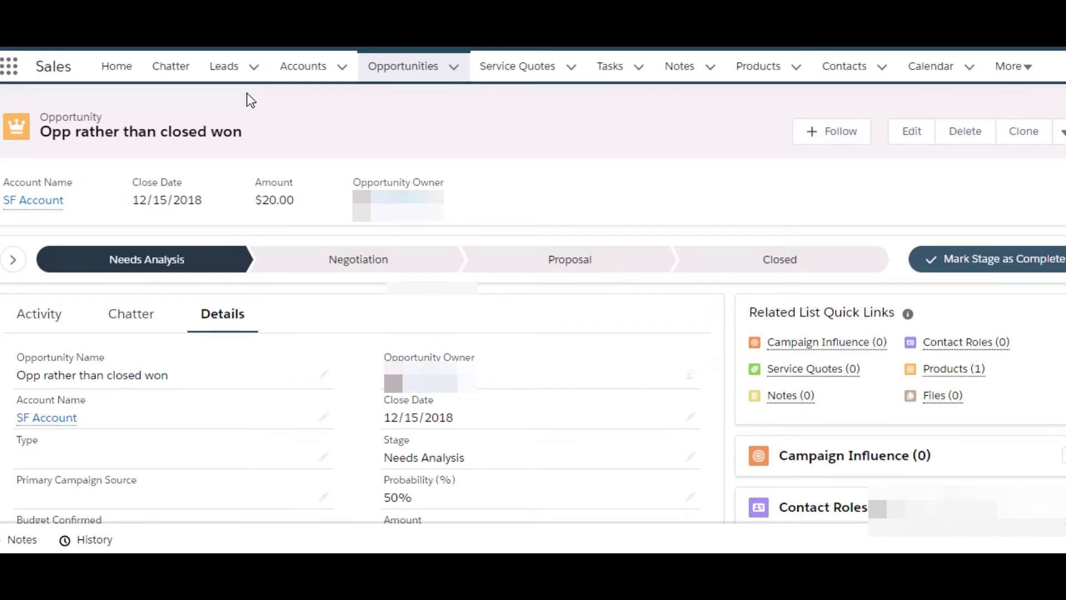
# Step: Start a new opportunity named "Opp with closed won stage" for the account SF Account
pyautogui.click(423, 62)
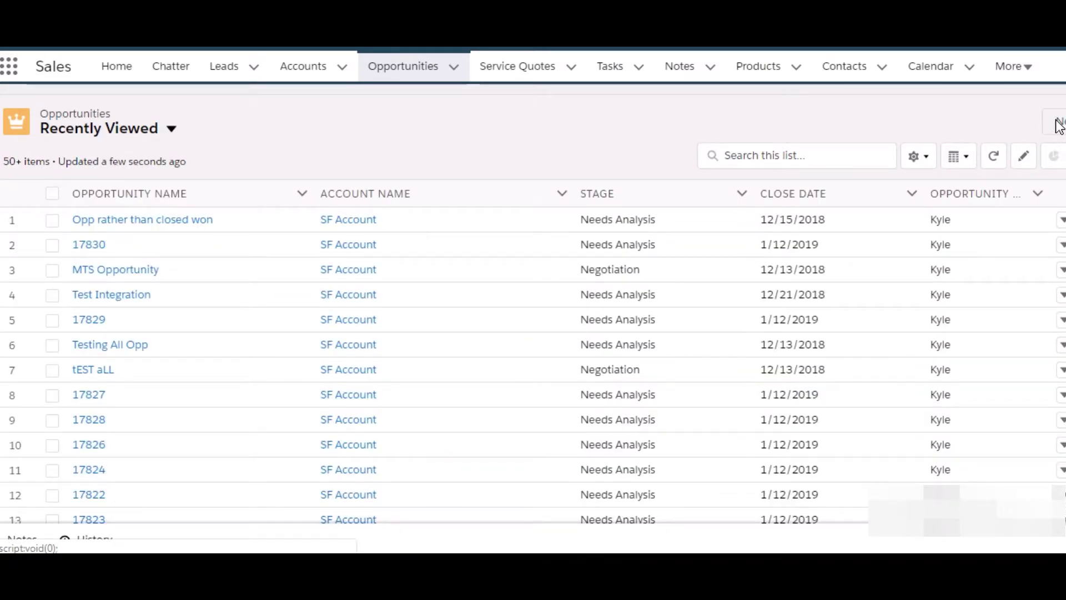
pyautogui.click(1059, 123)
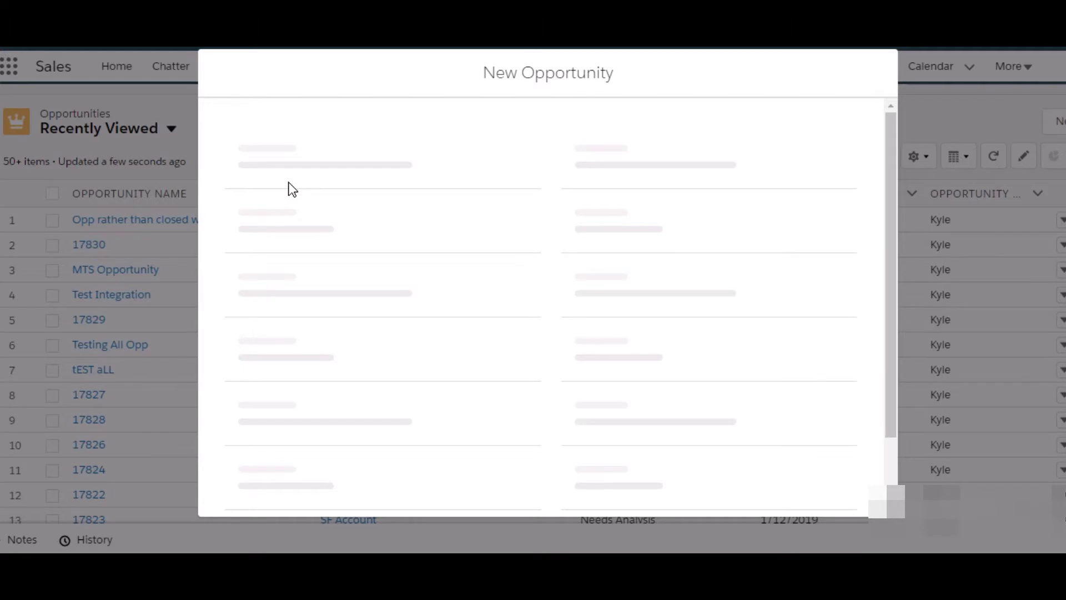
pyautogui.write('O')
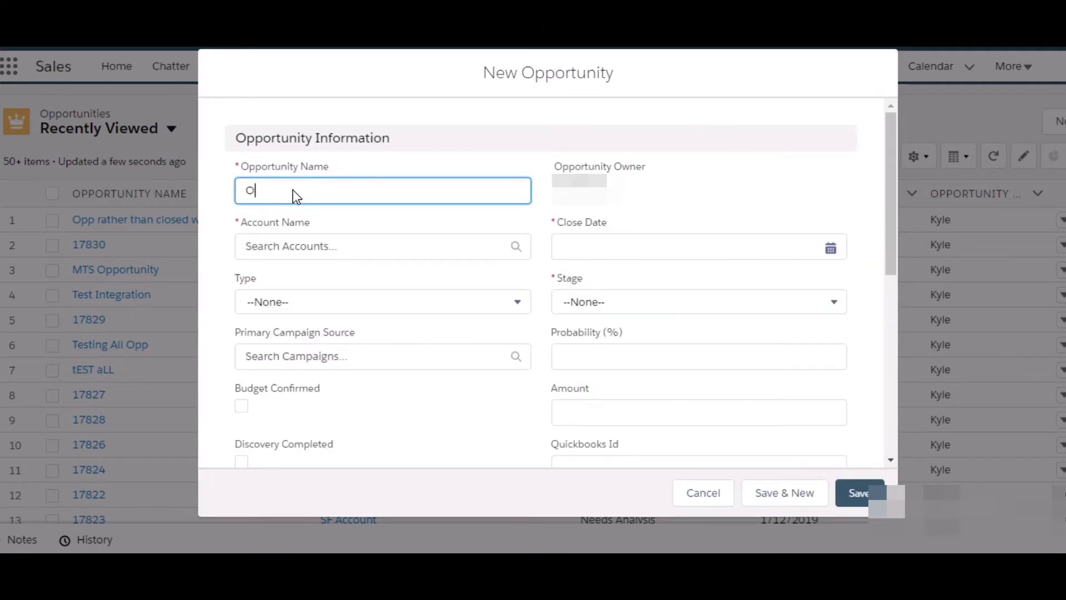
pyautogui.write('pp with closed won stage')
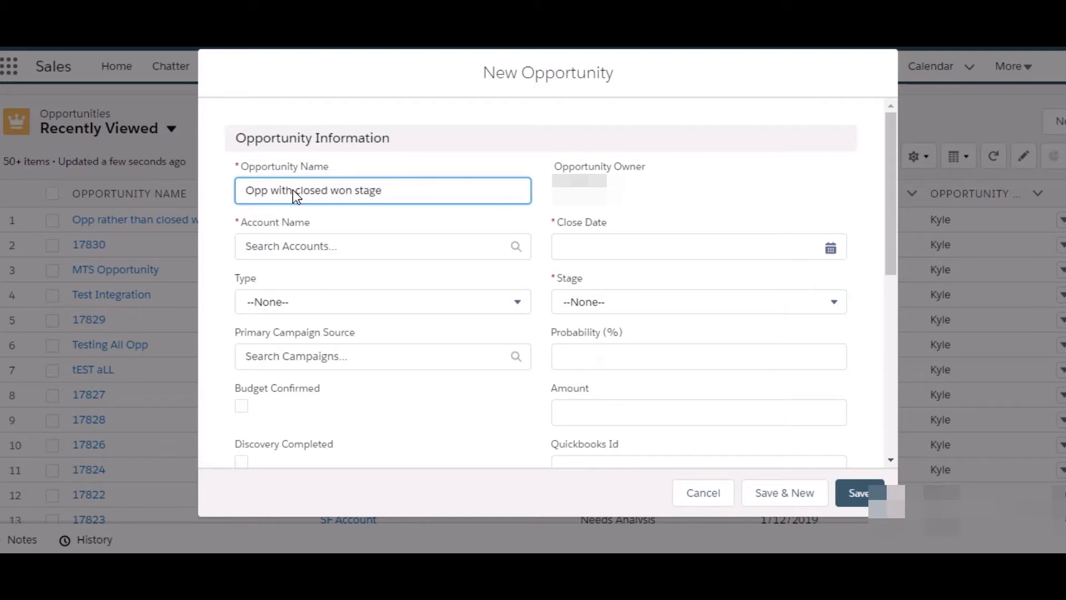
pyautogui.click(307, 246)
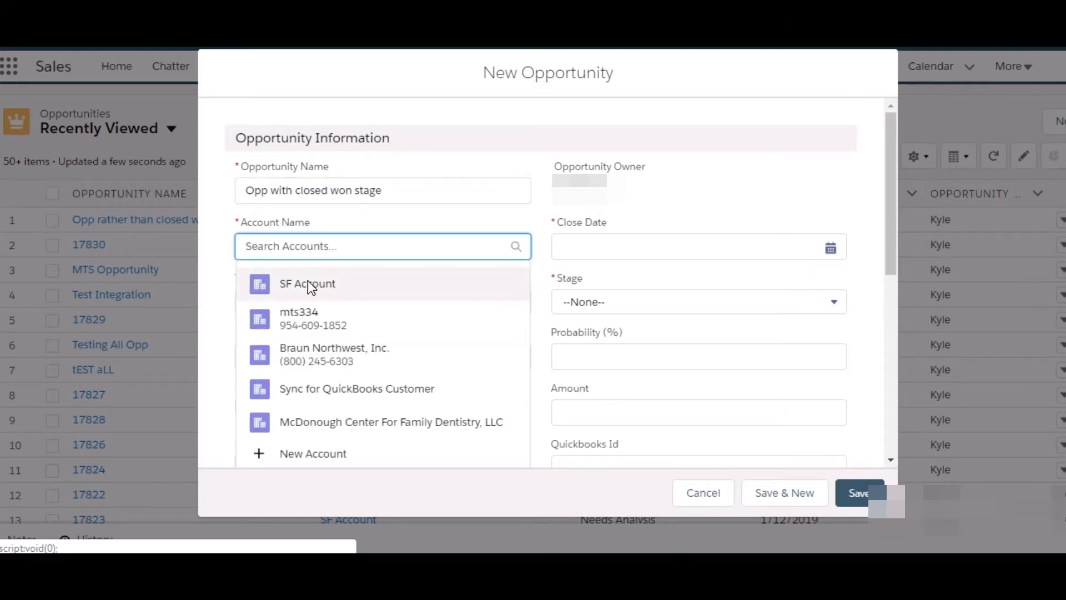
pyautogui.click(309, 283)
# Step: Set the opportunity's close date to 12/14/2018, stage to Closed Won and amount to 100, and save it
pyautogui.click(641, 242)
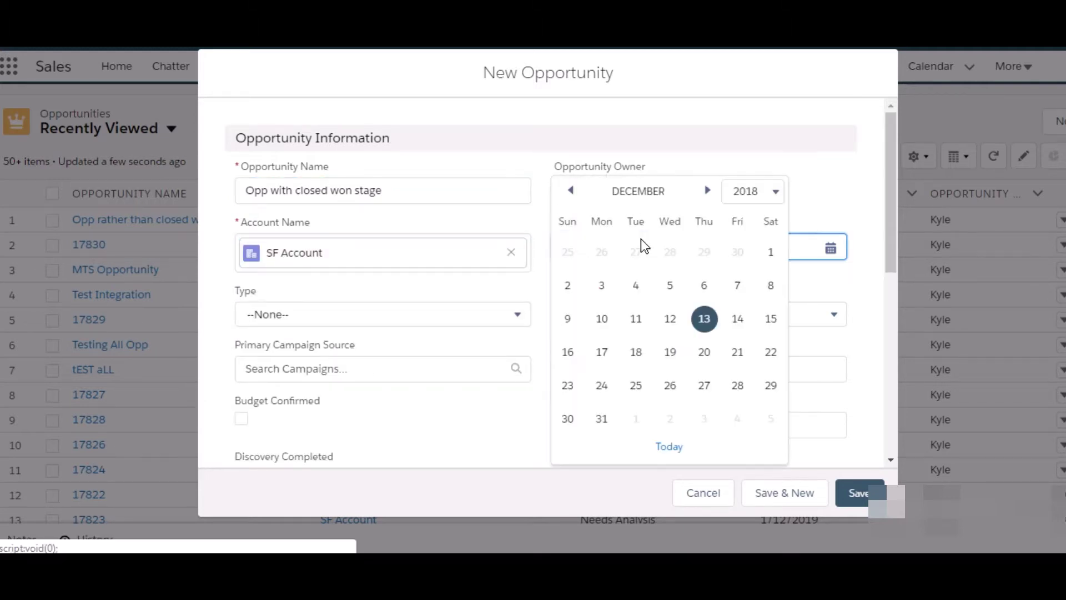
pyautogui.click(738, 316)
pyautogui.click(584, 319)
pyautogui.click(594, 411)
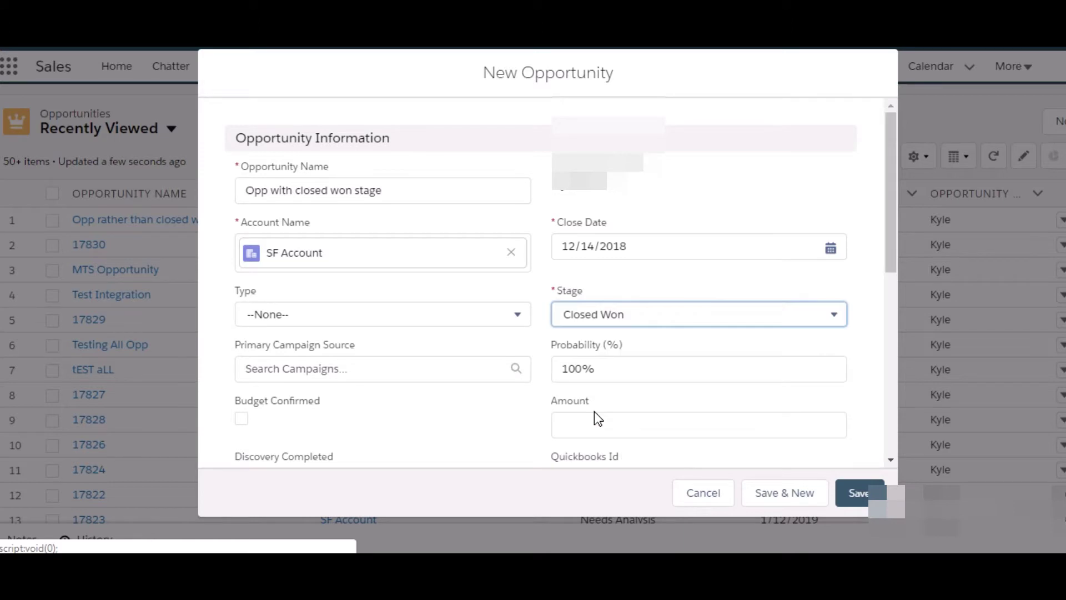
pyautogui.scroll(-3, 514, 292)
pyautogui.click(616, 261)
pyautogui.write('100')
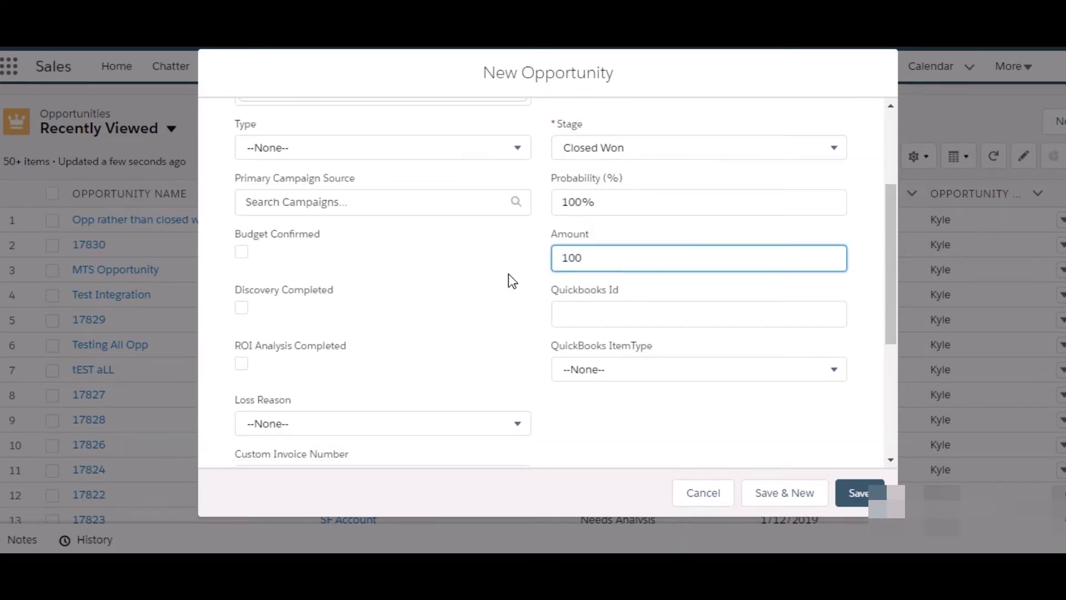
pyautogui.scroll(-5, 431, 289)
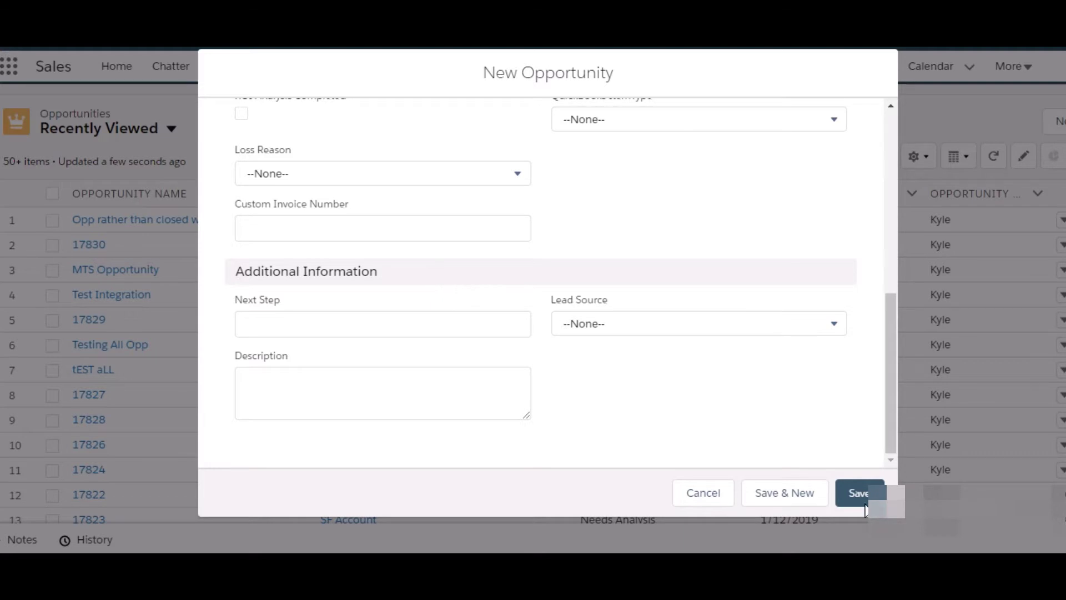
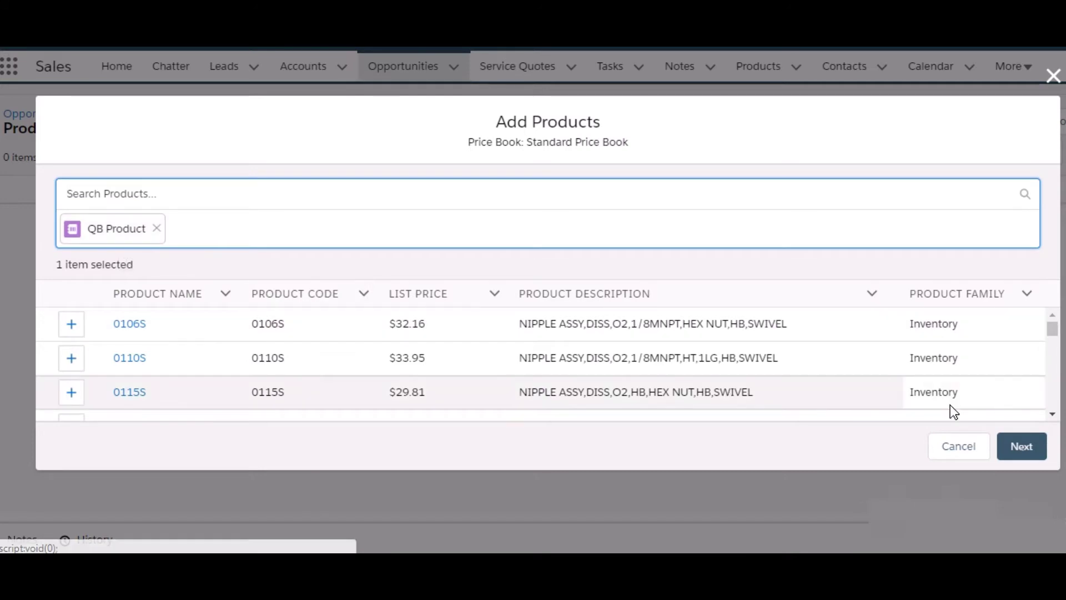
# Step: Add QB Product to the opportunity with a quantity of 10 and save the product line
pyautogui.click(1024, 442)
pyautogui.click(1023, 439)
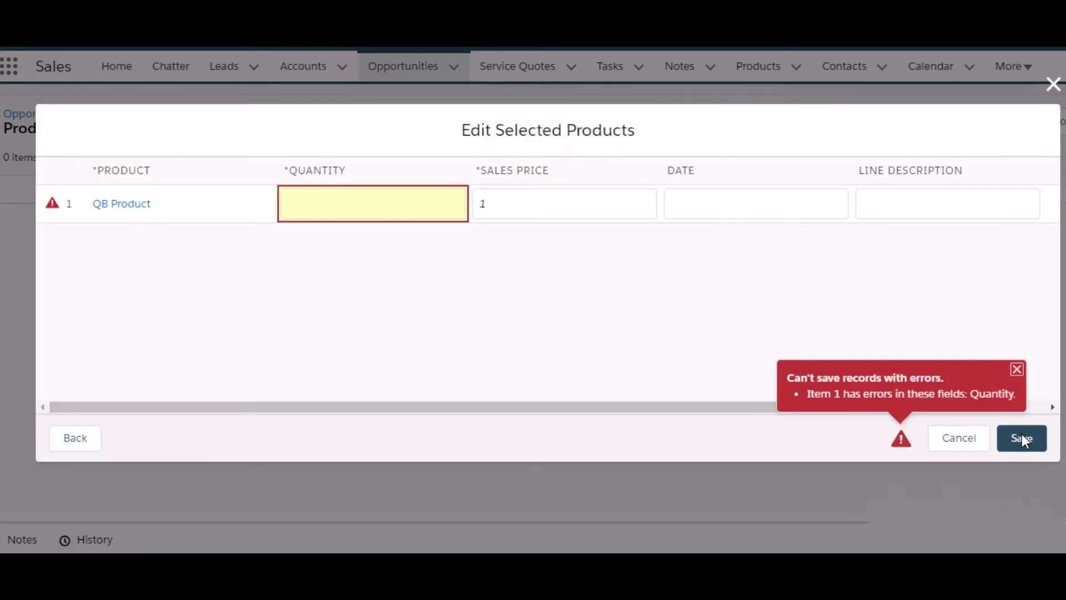
pyautogui.click(301, 207)
pyautogui.write('10')
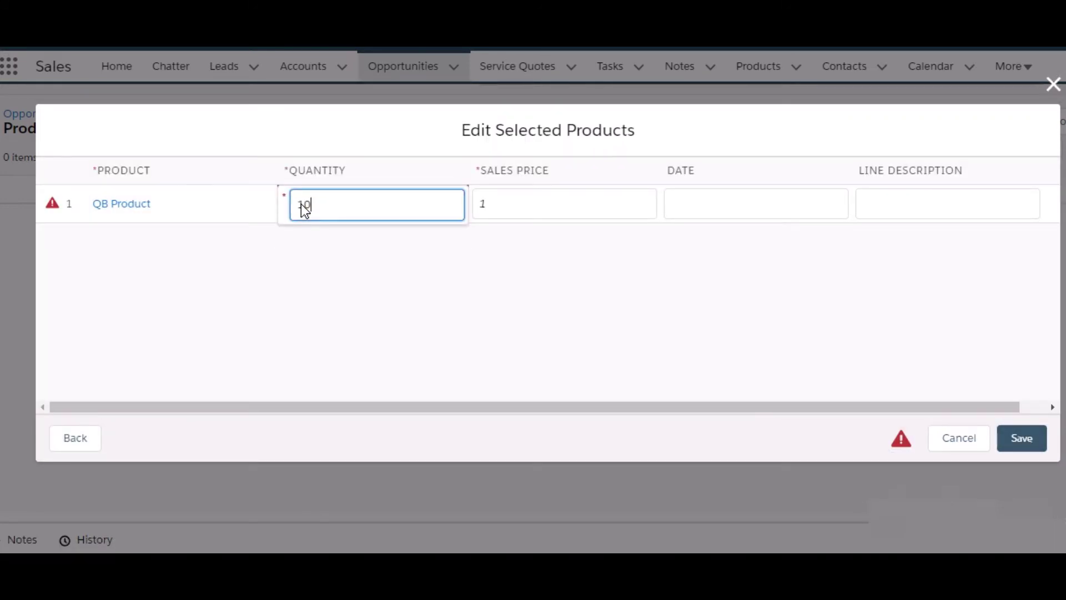
pyautogui.click(1040, 440)
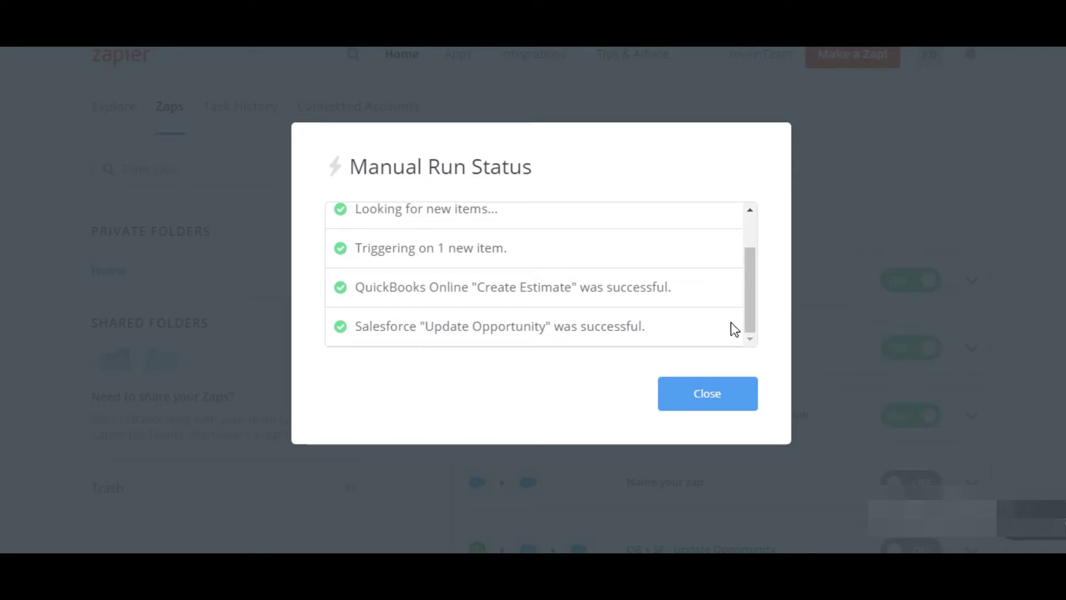
# Step: Switch to Zapier, manually run the "Salesforce + Quickbooks Integration" zap and check its run status
pyautogui.click(737, 397)
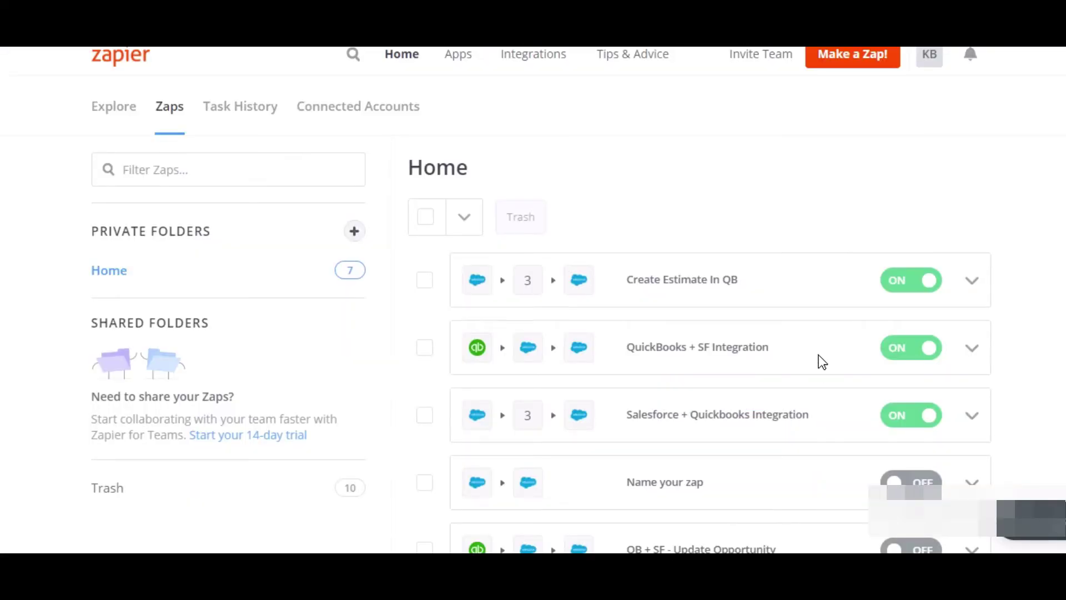
pyautogui.click(972, 416)
pyautogui.click(815, 443)
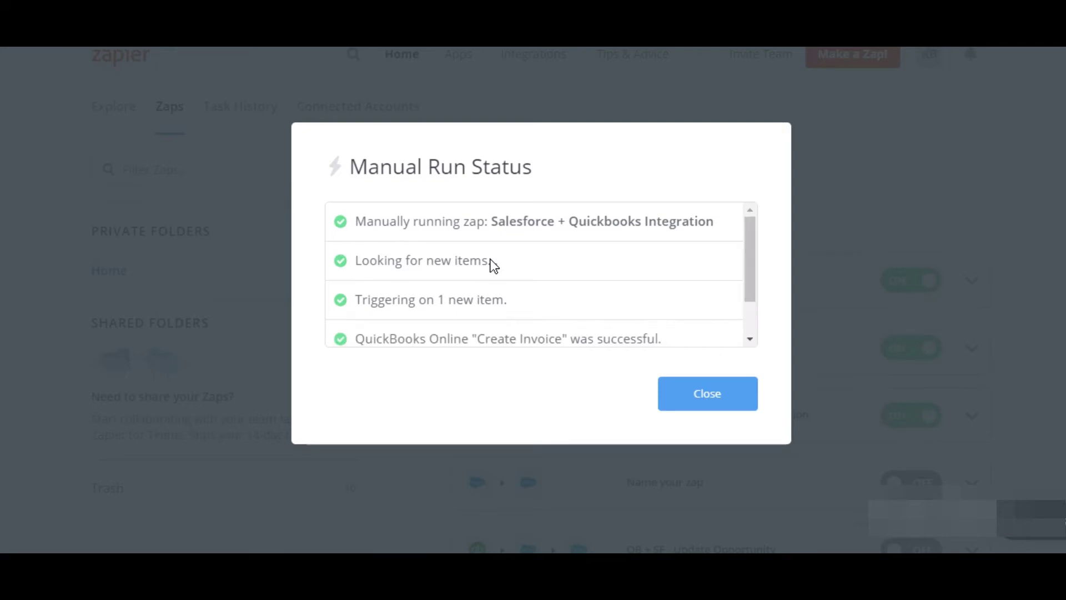
pyautogui.scroll(-1, 493, 278)
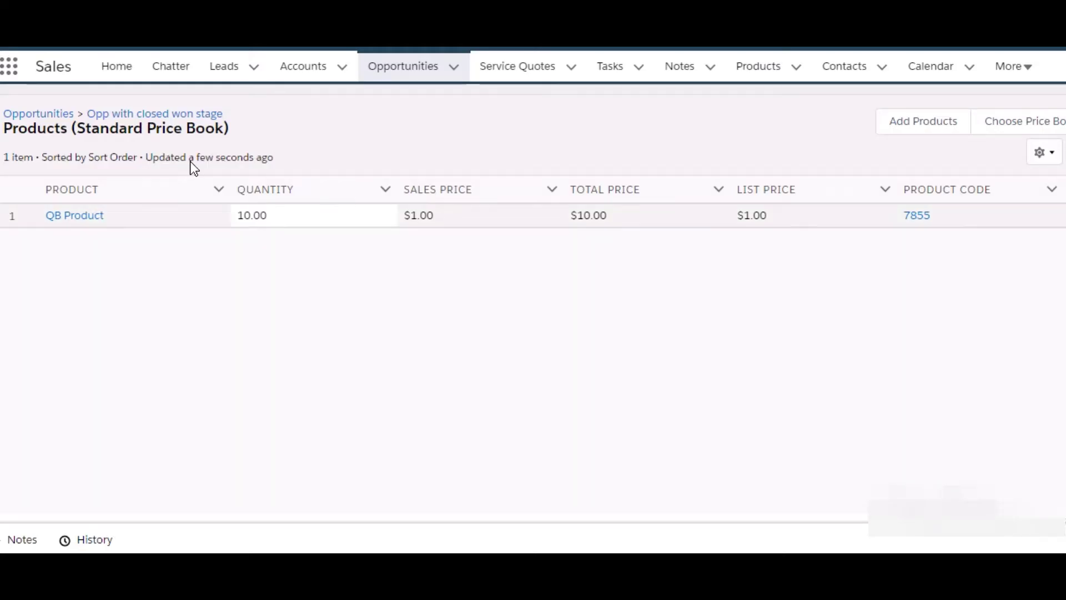
# Step: Switch to Salesforce, open the details of "Opp with closed won stage" and copy its Custom Invoice Number
pyautogui.click(136, 116)
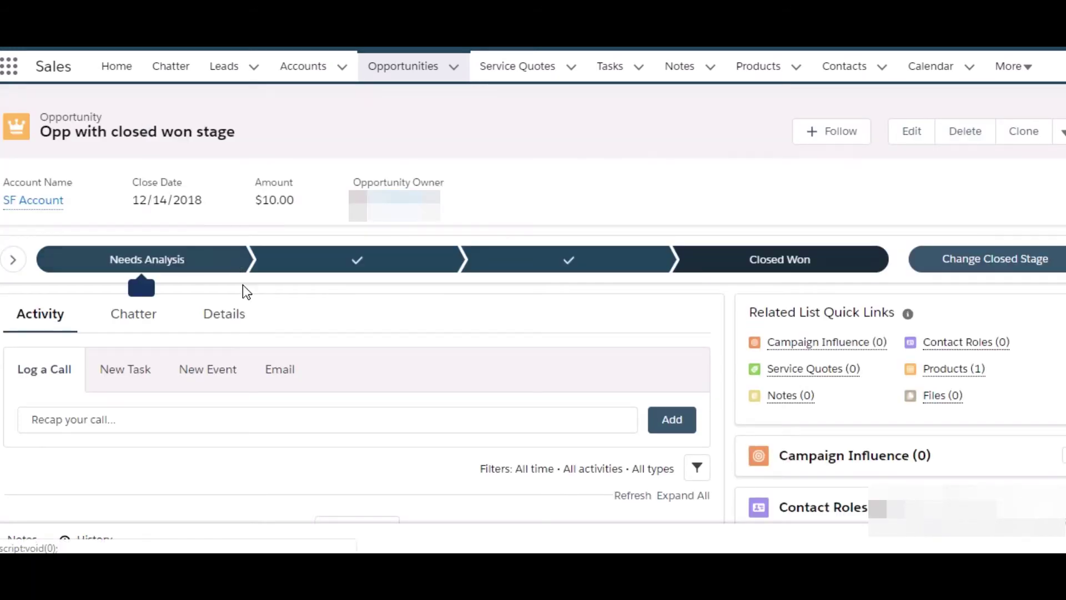
pyautogui.scroll(-5, 266, 359)
pyautogui.scroll(5, 190, 221)
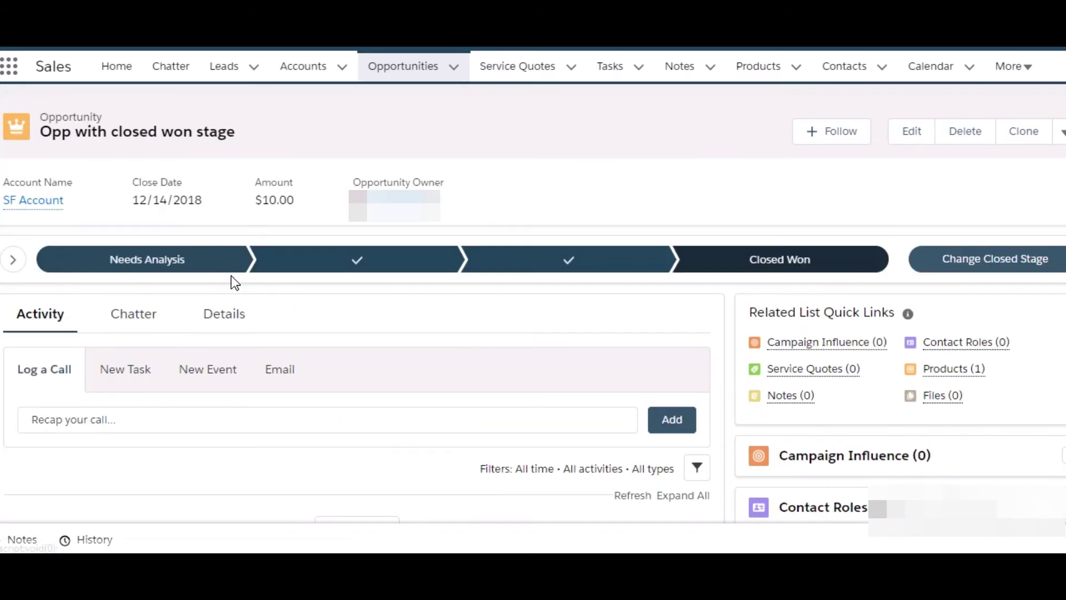
pyautogui.click(228, 317)
pyautogui.scroll(-6, 117, 316)
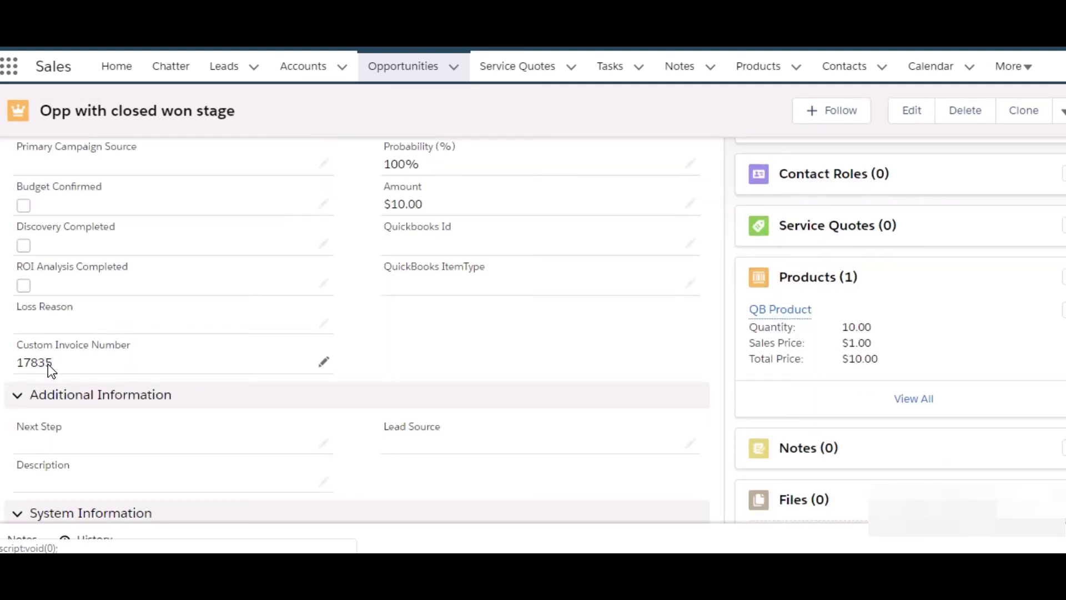
pyautogui.moveTo(54, 366); pyautogui.dragTo(24, 360)
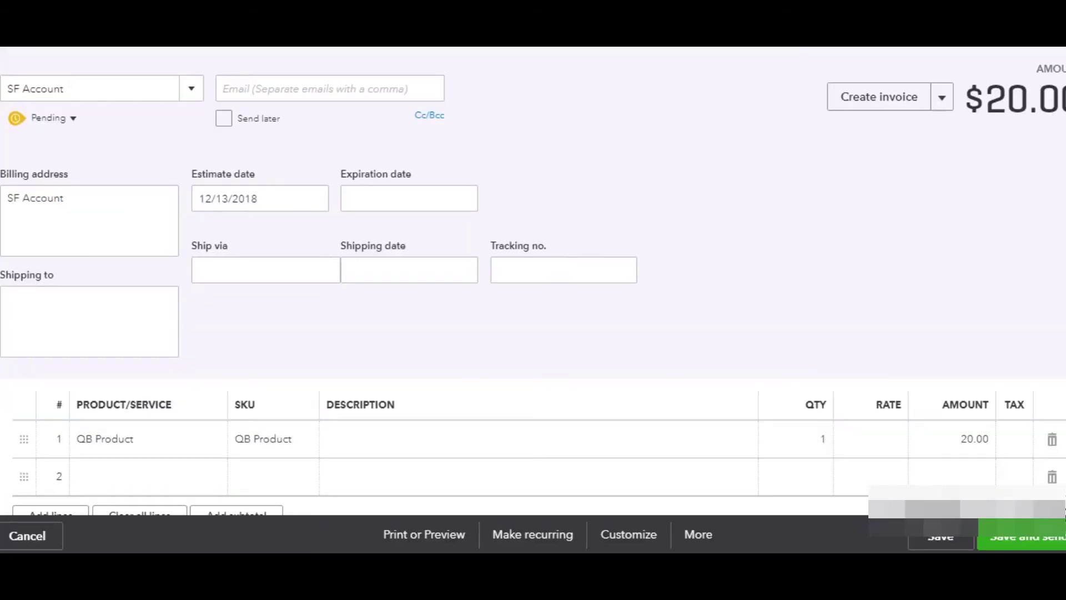
# Step: Switch to QuickBooks Online, load the invoice using the copied number, and review its balance due and product line
pyautogui.write('17835')
pyautogui.press('Return')
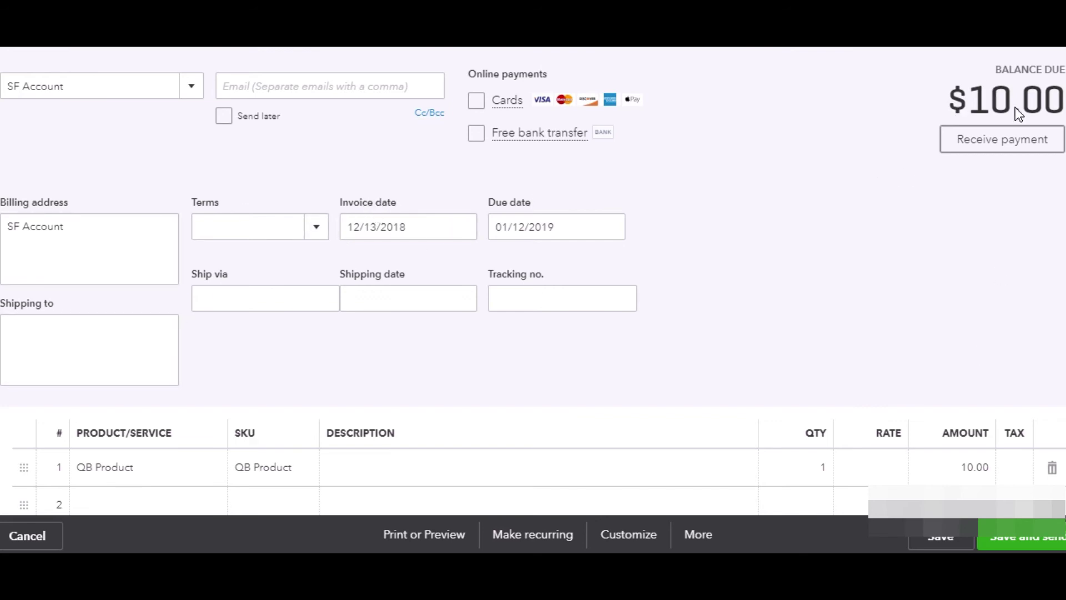
pyautogui.scroll(-3, 246, 340)
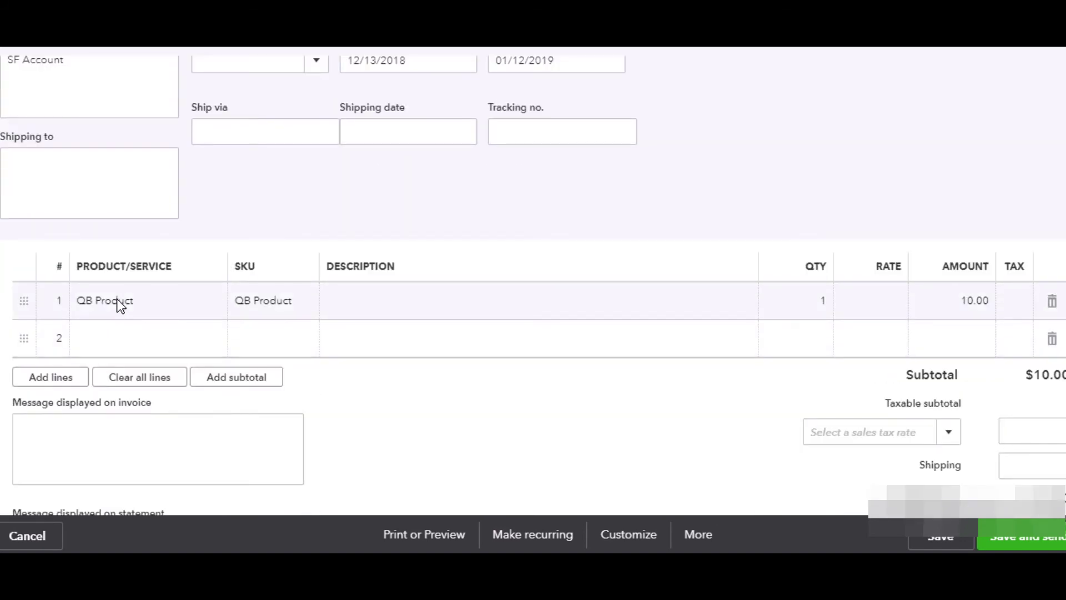
pyautogui.scroll(3, 654, 269)
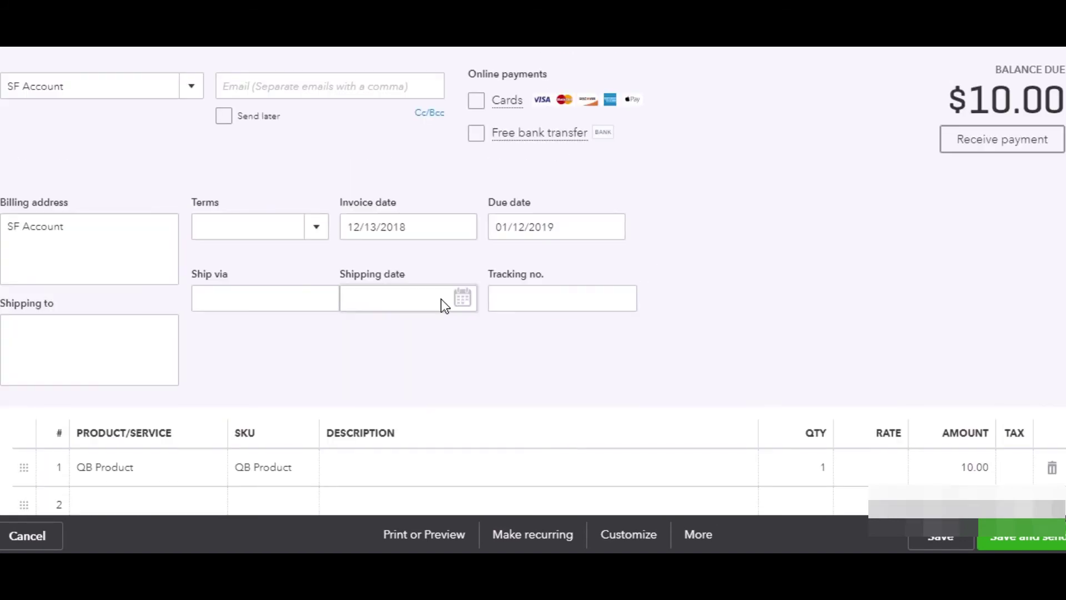